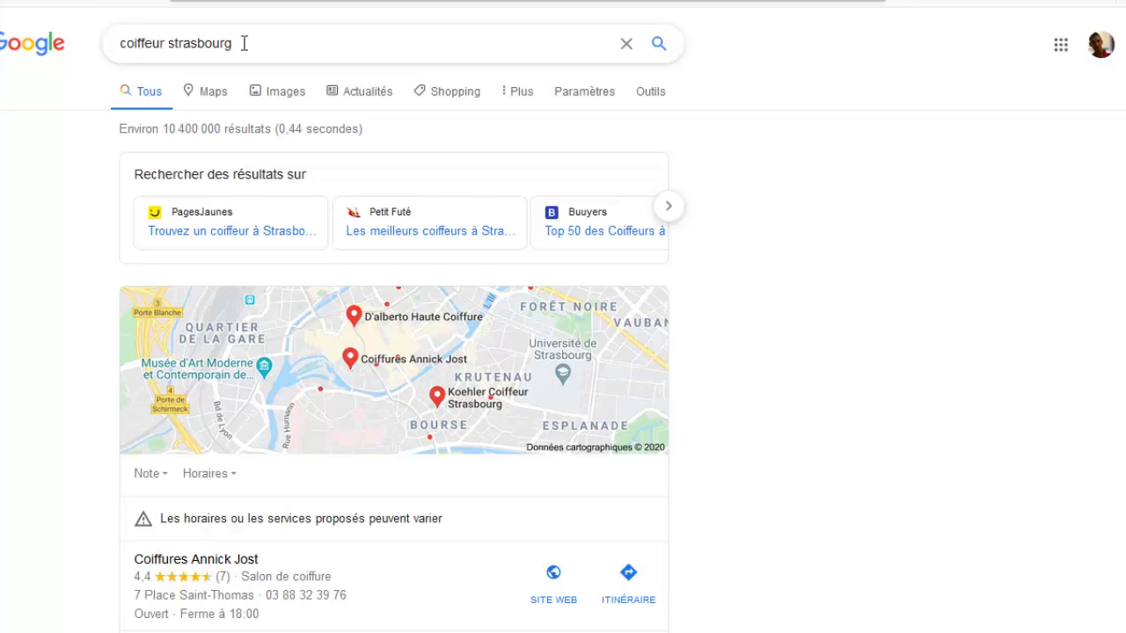
- Examine the map and local salon listings in the Google results for "coiffeur strasbourg"
{"action": "scroll", "coordinate": [792, 269], "scroll_direction": "down", "scroll_amount": 3}
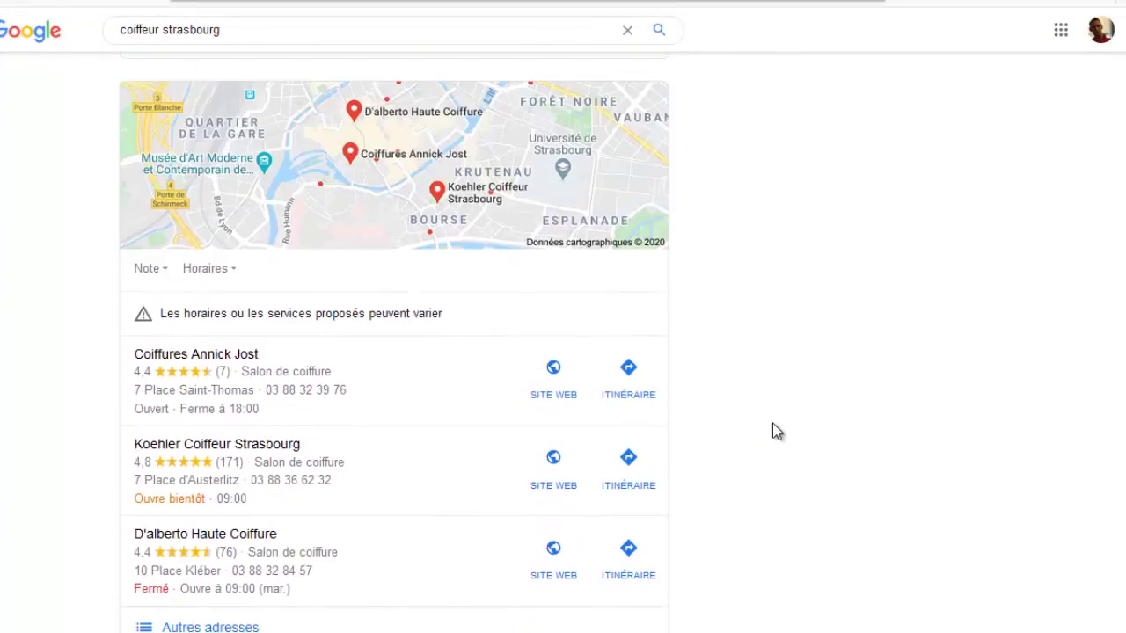
{"action": "scroll", "coordinate": [772, 424], "scroll_direction": "up", "scroll_amount": 3}
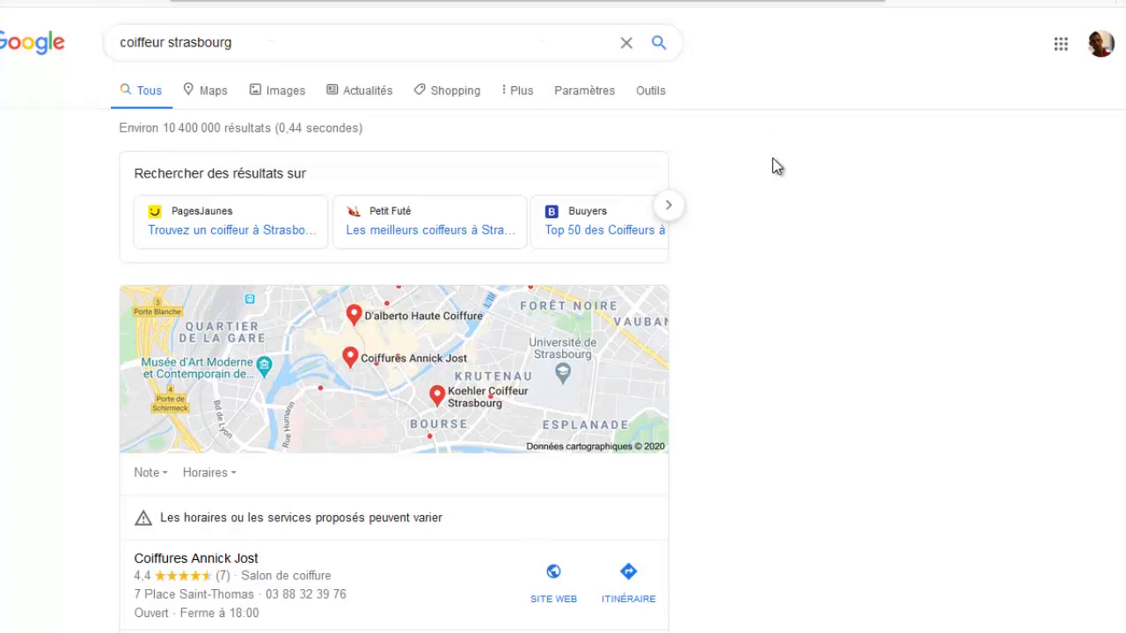
{"action": "scroll", "coordinate": [774, 167], "scroll_direction": "down", "scroll_amount": 2}
{"action": "scroll", "coordinate": [802, 228], "scroll_direction": "down", "scroll_amount": 2}
{"action": "scroll", "coordinate": [827, 249], "scroll_direction": "up", "scroll_amount": 2}
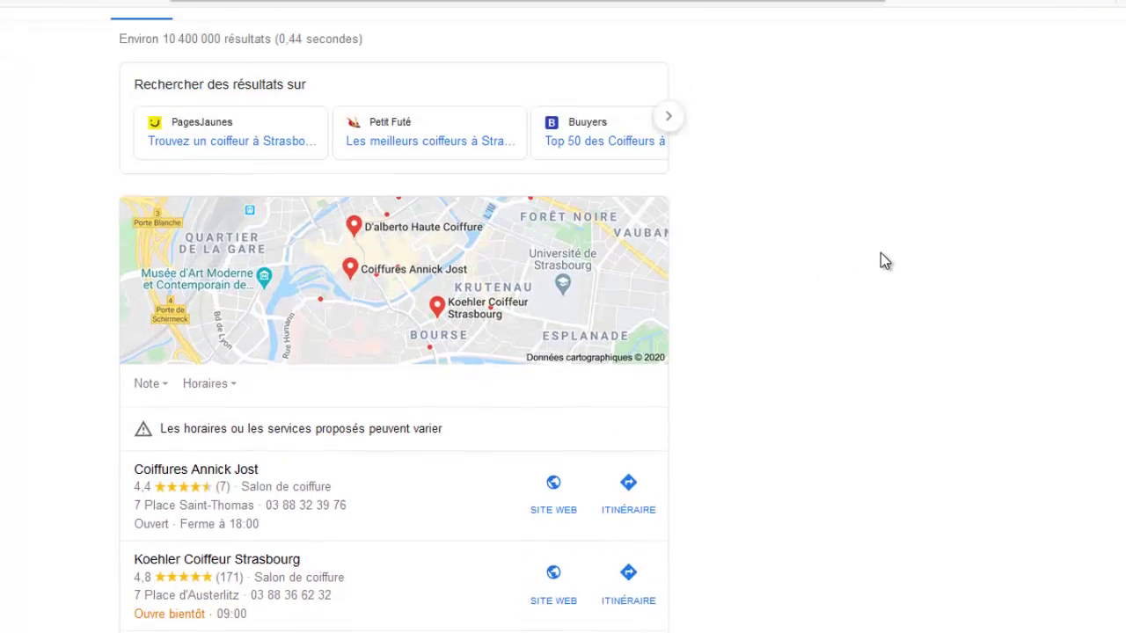
{"action": "scroll", "coordinate": [880, 252], "scroll_direction": "down", "scroll_amount": 3}
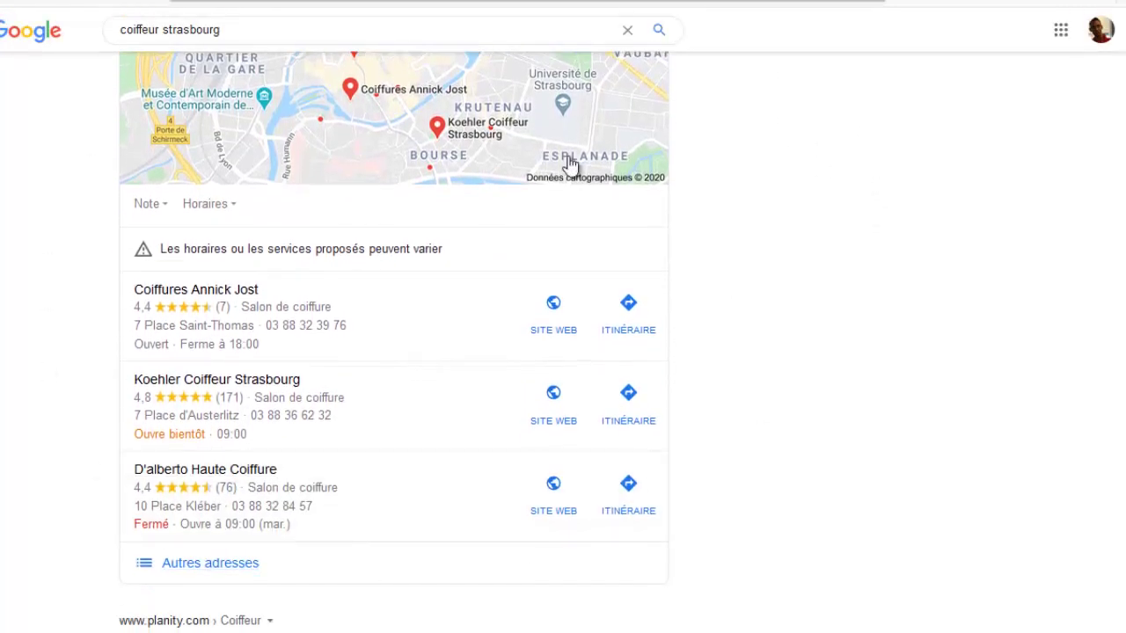
{"action": "scroll", "coordinate": [773, 421], "scroll_direction": "up", "scroll_amount": 4}
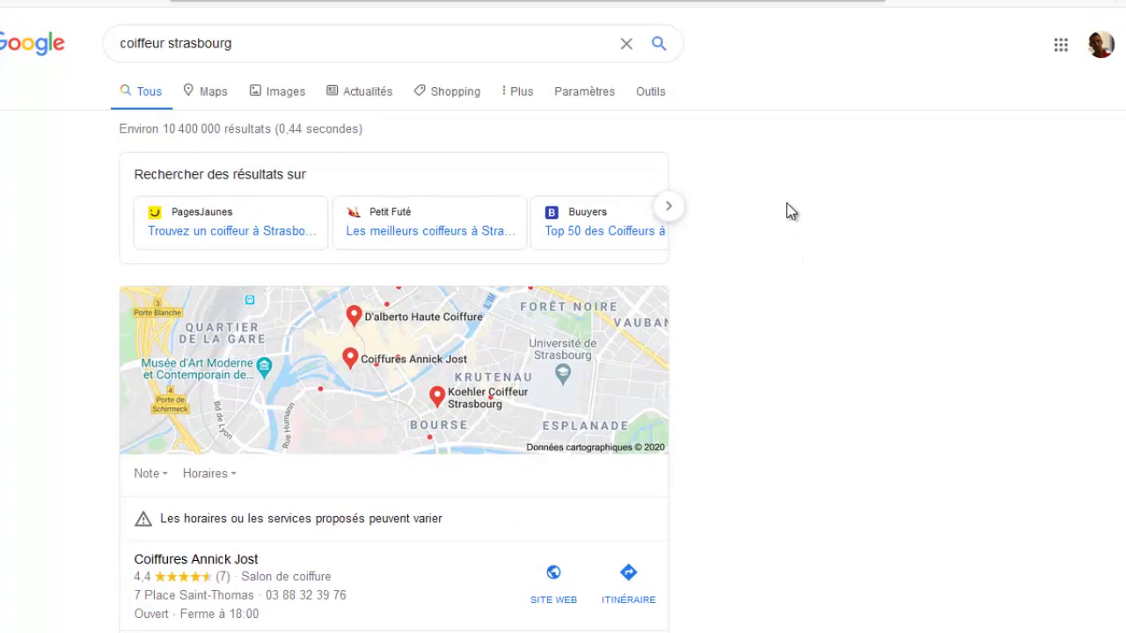
{"action": "scroll", "coordinate": [791, 231], "scroll_direction": "down", "scroll_amount": 4}
{"action": "scroll", "coordinate": [254, 494], "scroll_direction": "down", "scroll_amount": 3}
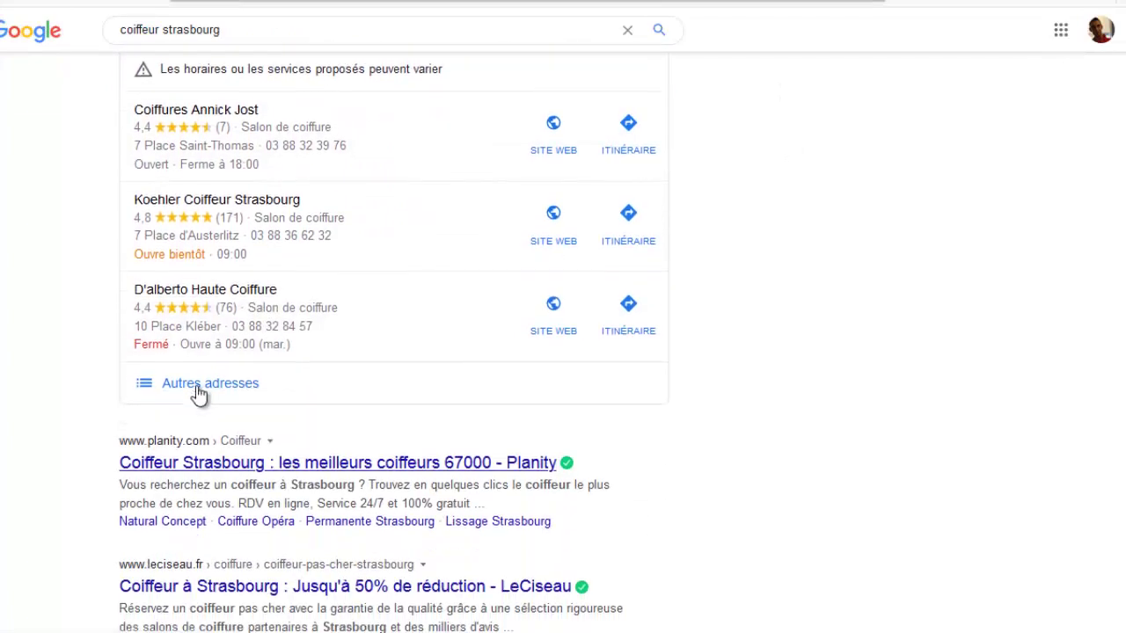
- Open the full list of other salon addresses, look through it, and return to the search results
{"action": "left_click", "coordinate": [199, 392]}
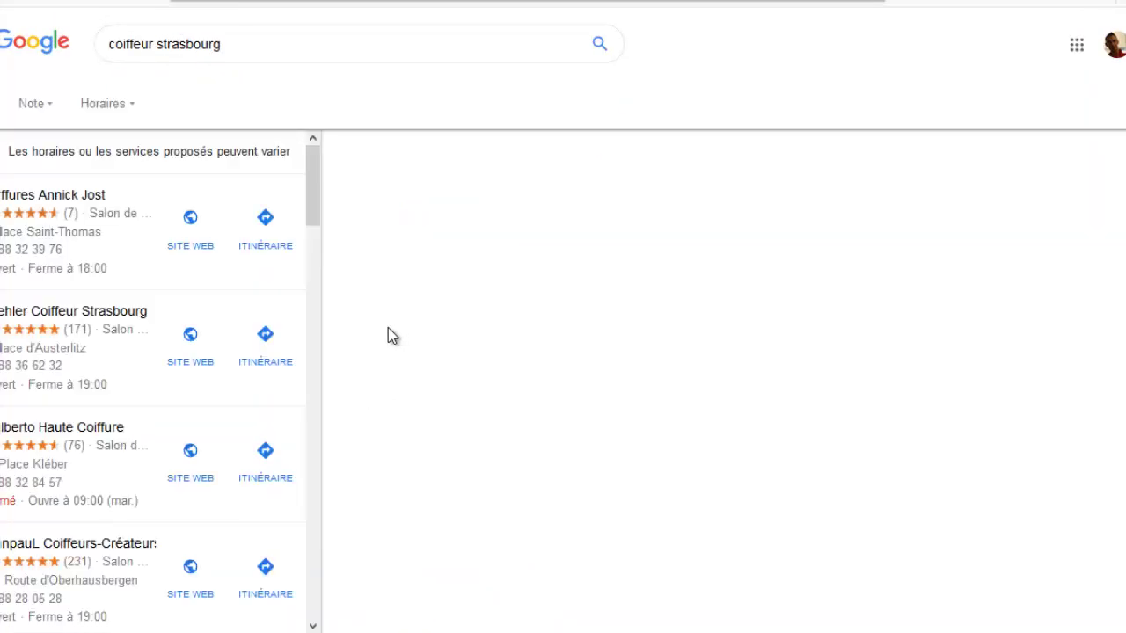
{"action": "scroll", "coordinate": [151, 326], "scroll_direction": "down", "scroll_amount": 6}
{"action": "scroll", "coordinate": [88, 395], "scroll_direction": "up", "scroll_amount": 8}
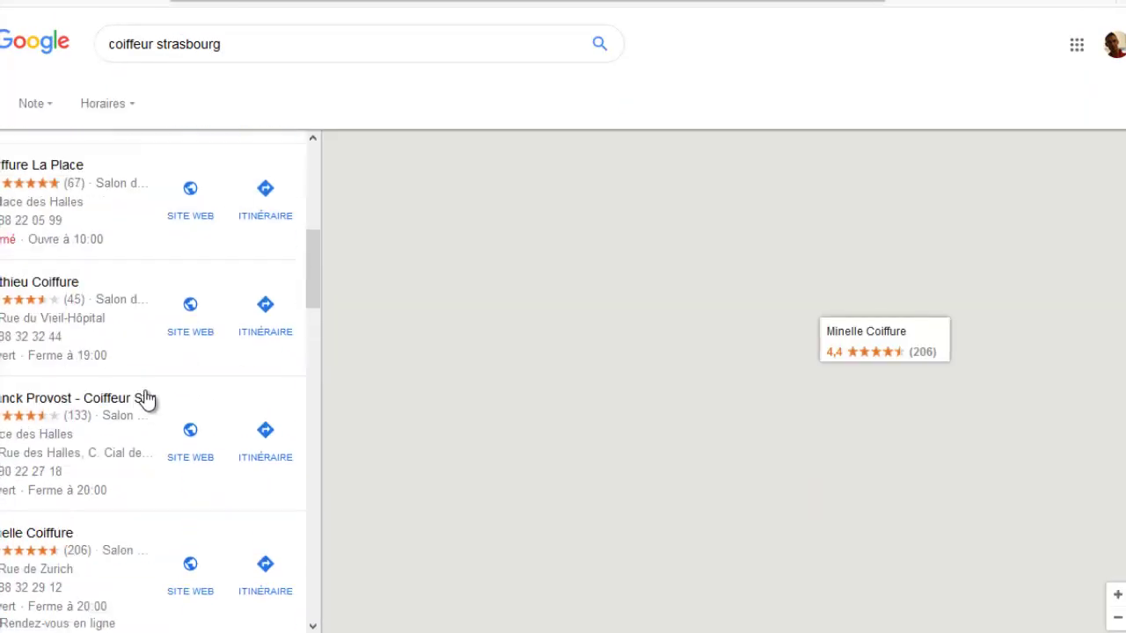
{"action": "key", "text": "alt+Left"}
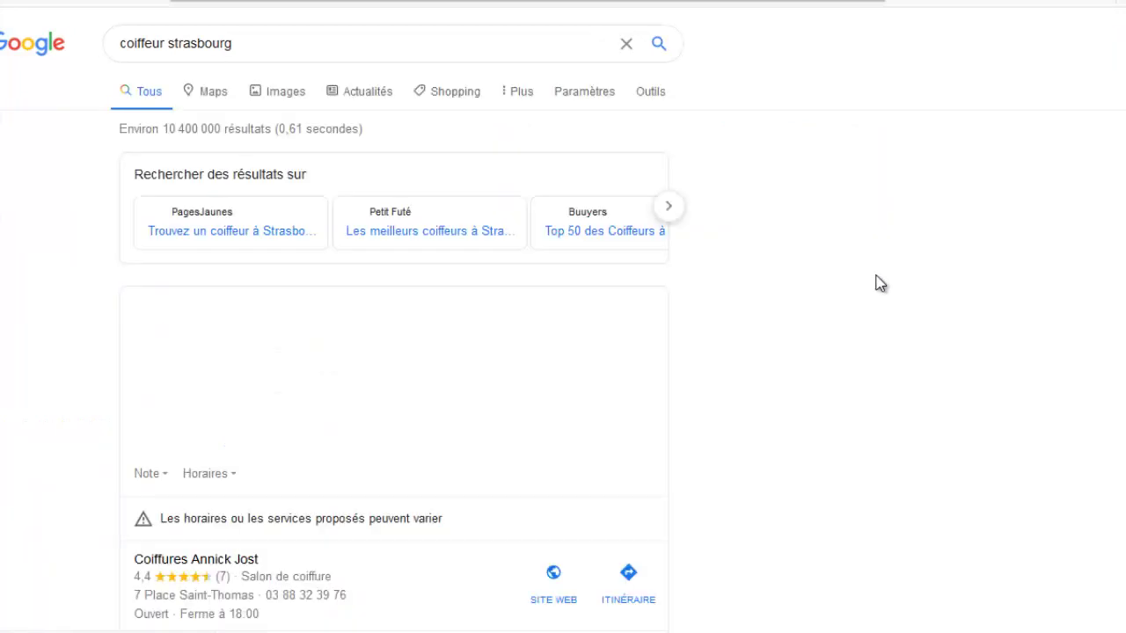
- Compare the local map listings with the website results below them for "coiffeur strasbourg"
{"action": "scroll", "coordinate": [849, 276], "scroll_direction": "down", "scroll_amount": 5}
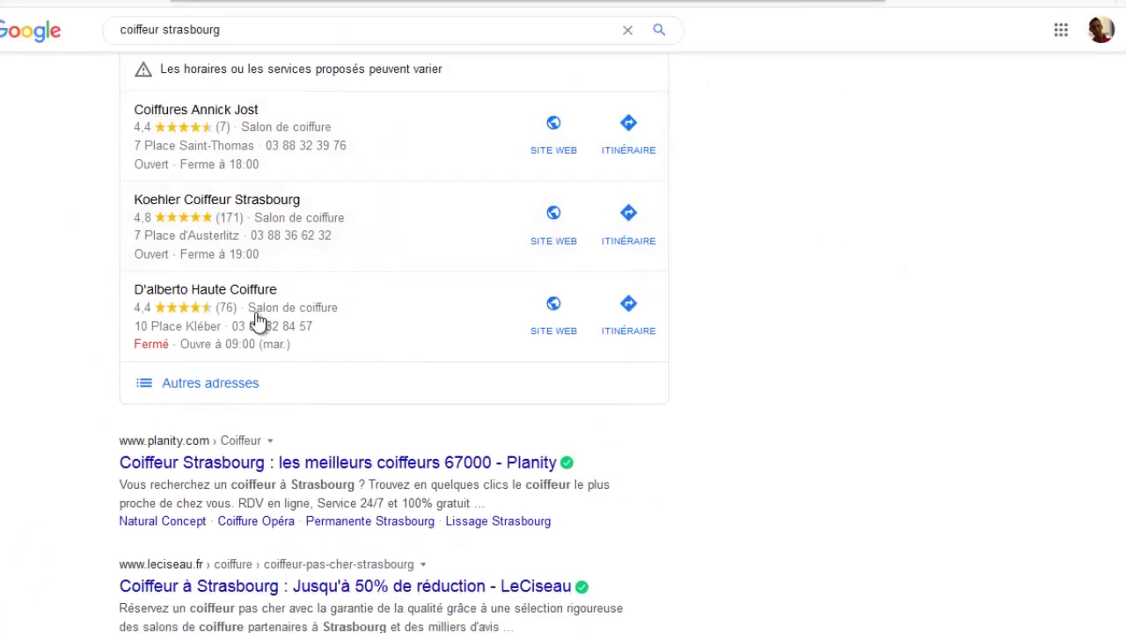
{"action": "scroll", "coordinate": [709, 301], "scroll_direction": "up", "scroll_amount": 1}
{"action": "scroll", "coordinate": [709, 302], "scroll_direction": "up", "scroll_amount": 4}
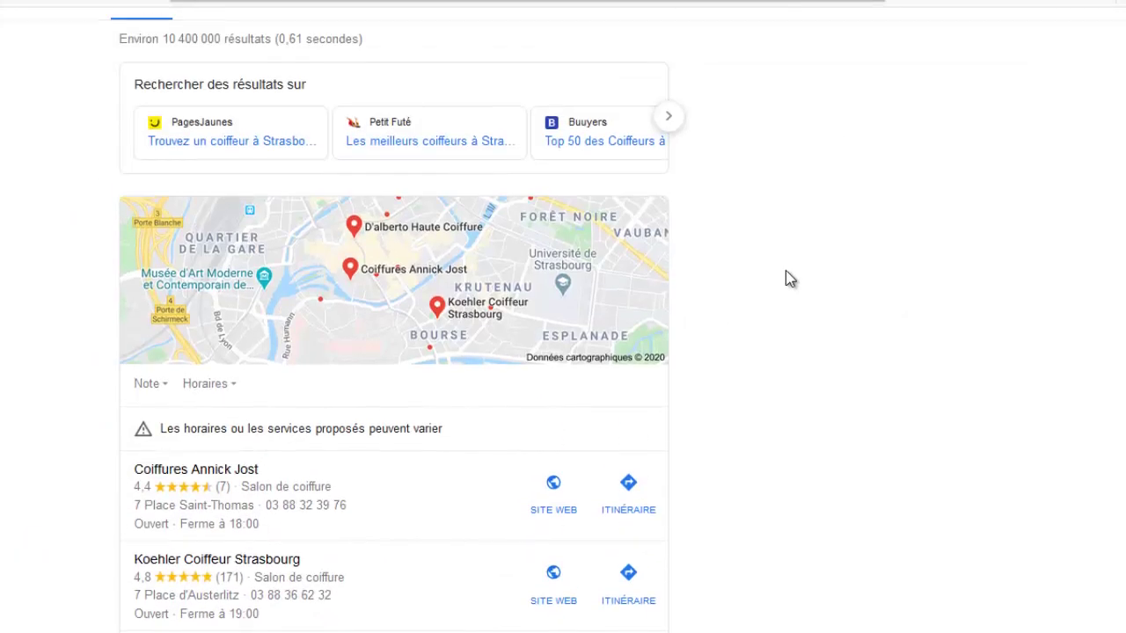
{"action": "scroll", "coordinate": [811, 176], "scroll_direction": "down", "scroll_amount": 4}
{"action": "scroll", "coordinate": [809, 192], "scroll_direction": "down", "scroll_amount": 7}
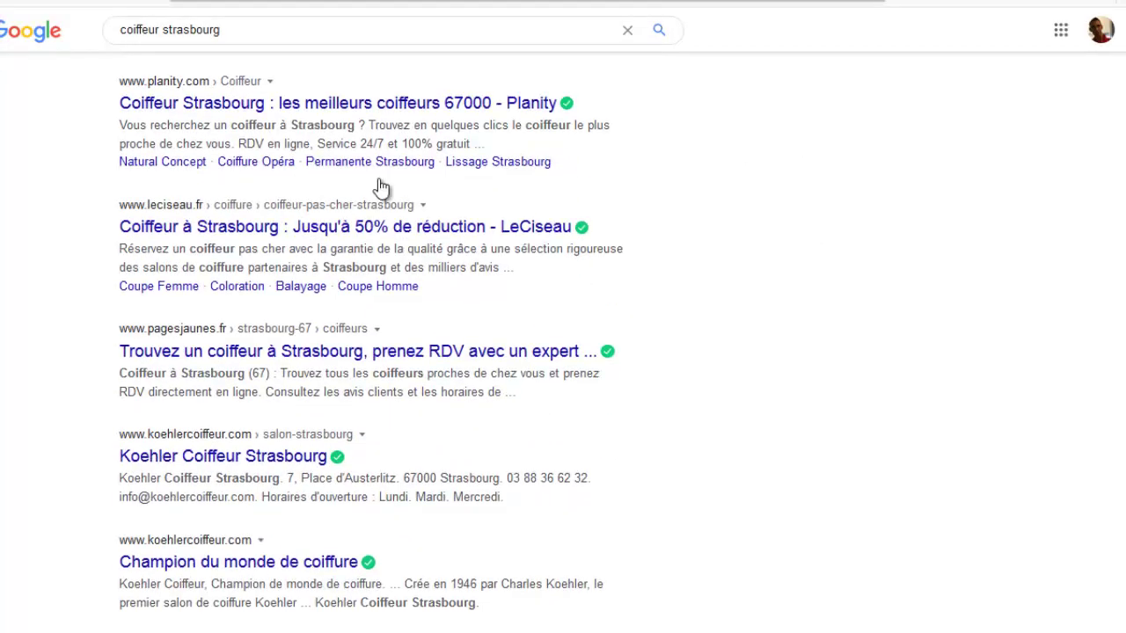
{"action": "scroll", "coordinate": [854, 255], "scroll_direction": "up", "scroll_amount": 5}
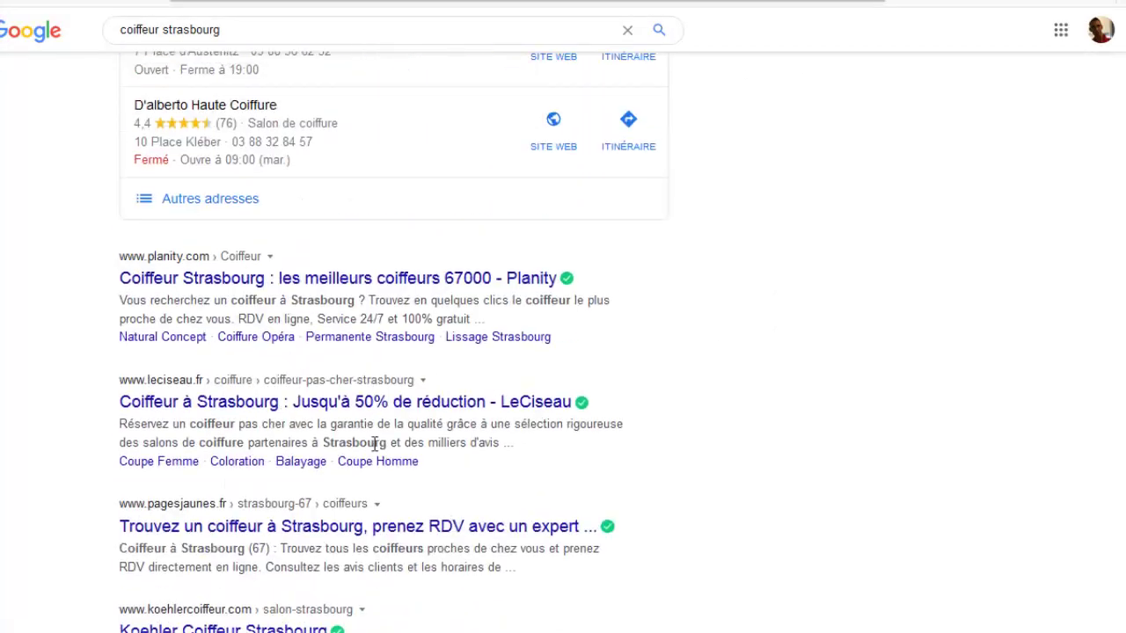
{"action": "scroll", "coordinate": [804, 382], "scroll_direction": "up", "scroll_amount": 6}
{"action": "scroll", "coordinate": [774, 351], "scroll_direction": "down", "scroll_amount": 2}
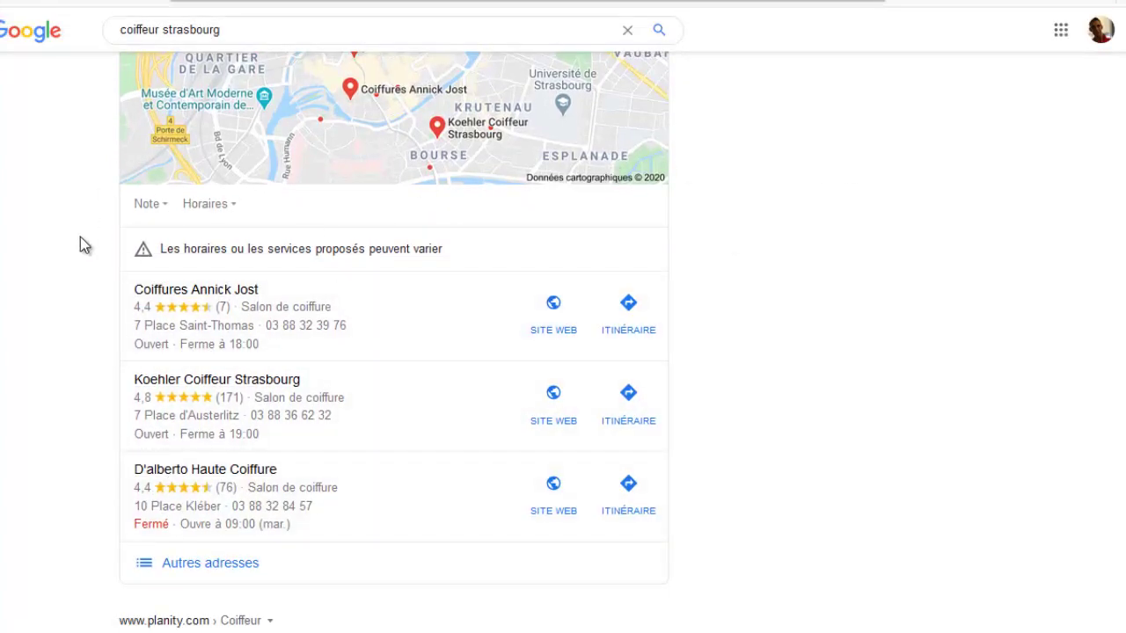
{"action": "scroll", "coordinate": [686, 384], "scroll_direction": "up", "scroll_amount": 3}
{"action": "scroll", "coordinate": [332, 242], "scroll_direction": "down", "scroll_amount": 3}
{"action": "scroll", "coordinate": [783, 224], "scroll_direction": "up", "scroll_amount": 3}
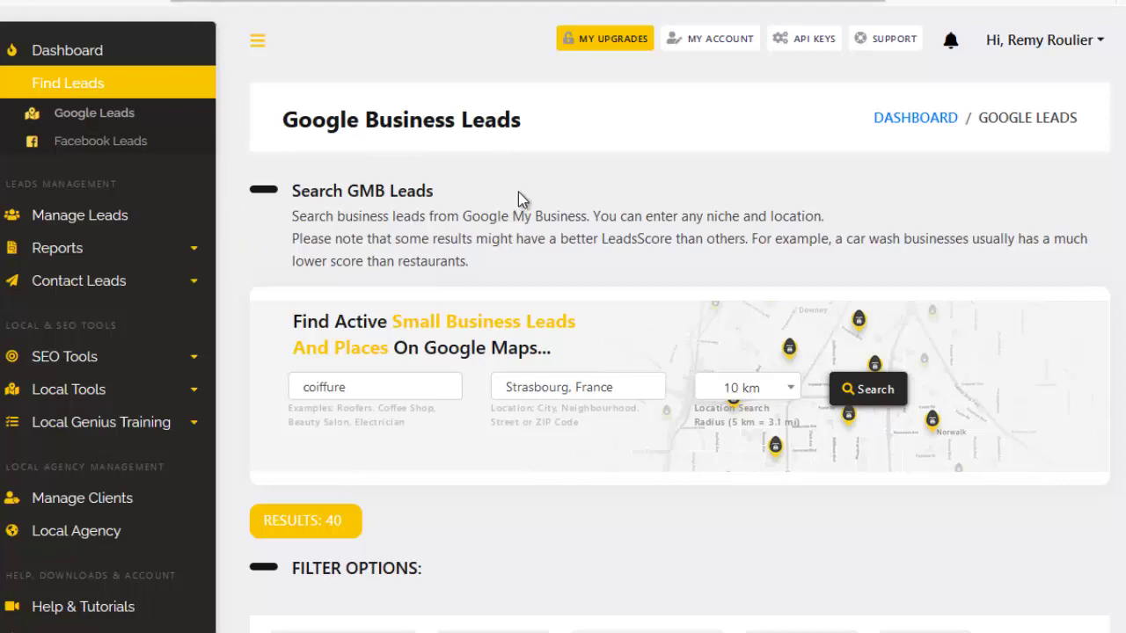
- Switch to LeadsGorilla and review the search criteria, filter options and lead cards for coiffure in Strasbourg, France, within 10 km
{"action": "scroll", "coordinate": [352, 239], "scroll_direction": "down", "scroll_amount": 2}
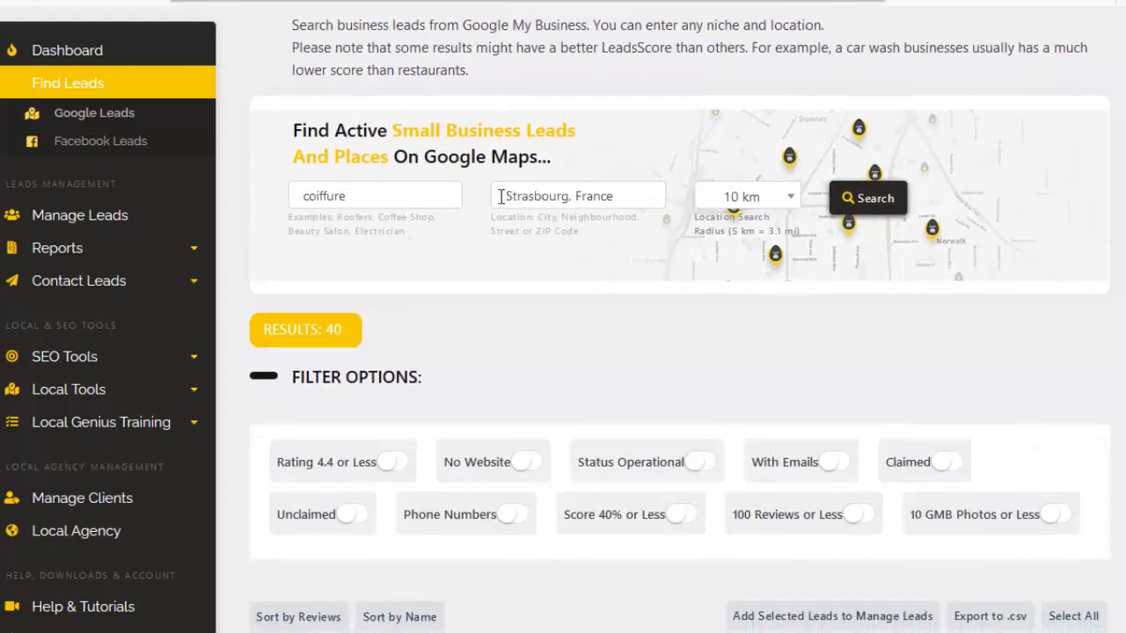
{"action": "left_click", "coordinate": [589, 196]}
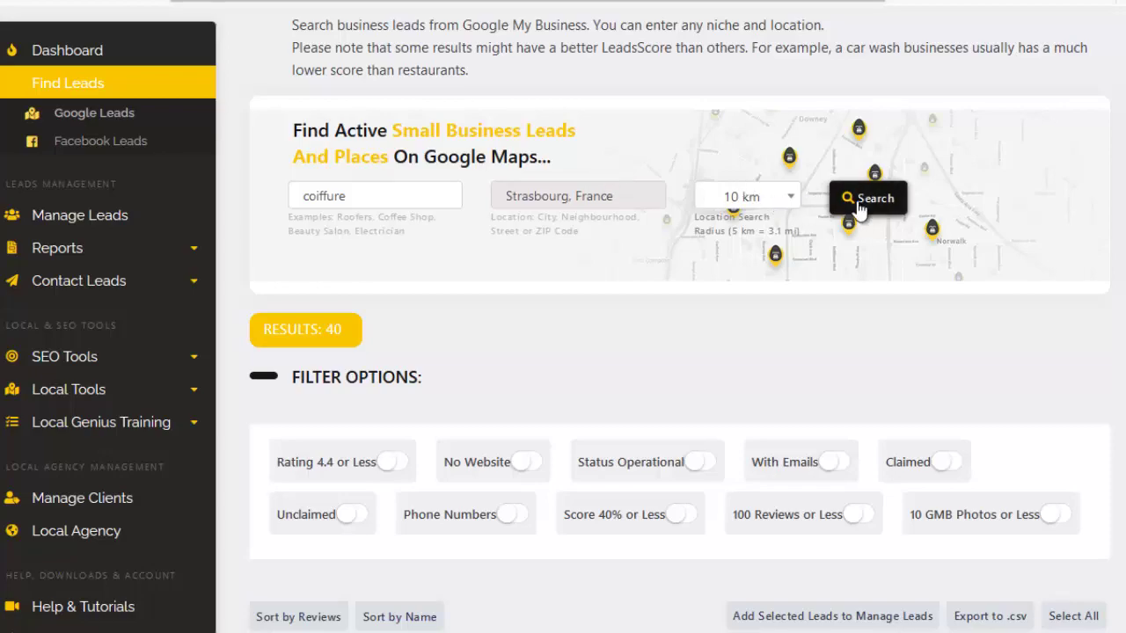
{"action": "scroll", "coordinate": [669, 320], "scroll_direction": "down", "scroll_amount": 14}
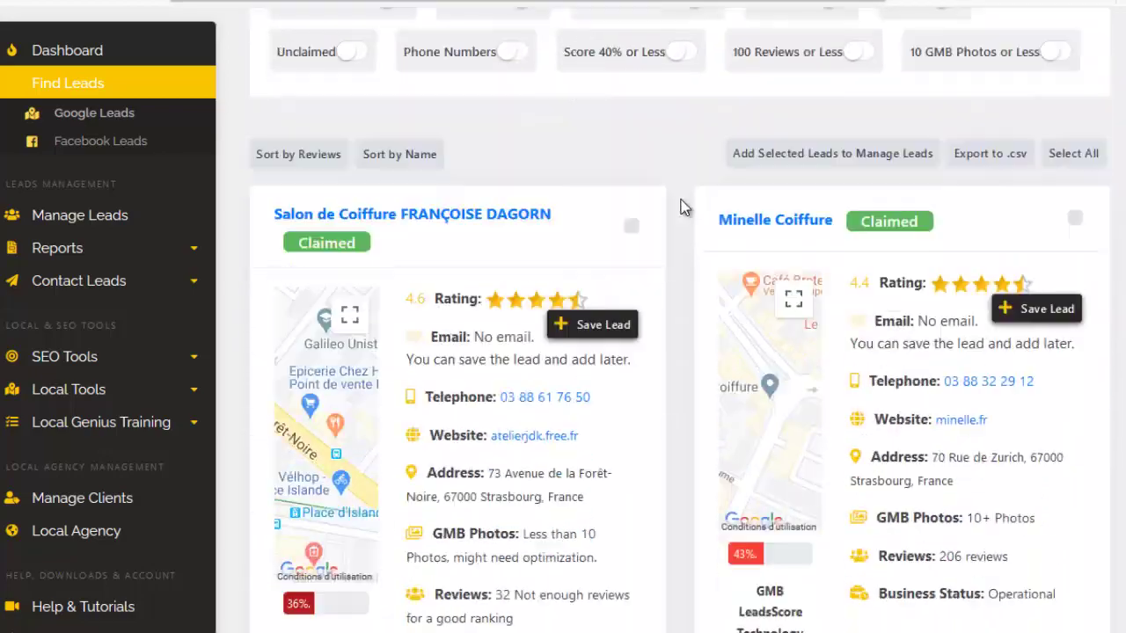
{"action": "scroll", "coordinate": [684, 216], "scroll_direction": "down", "scroll_amount": 20}
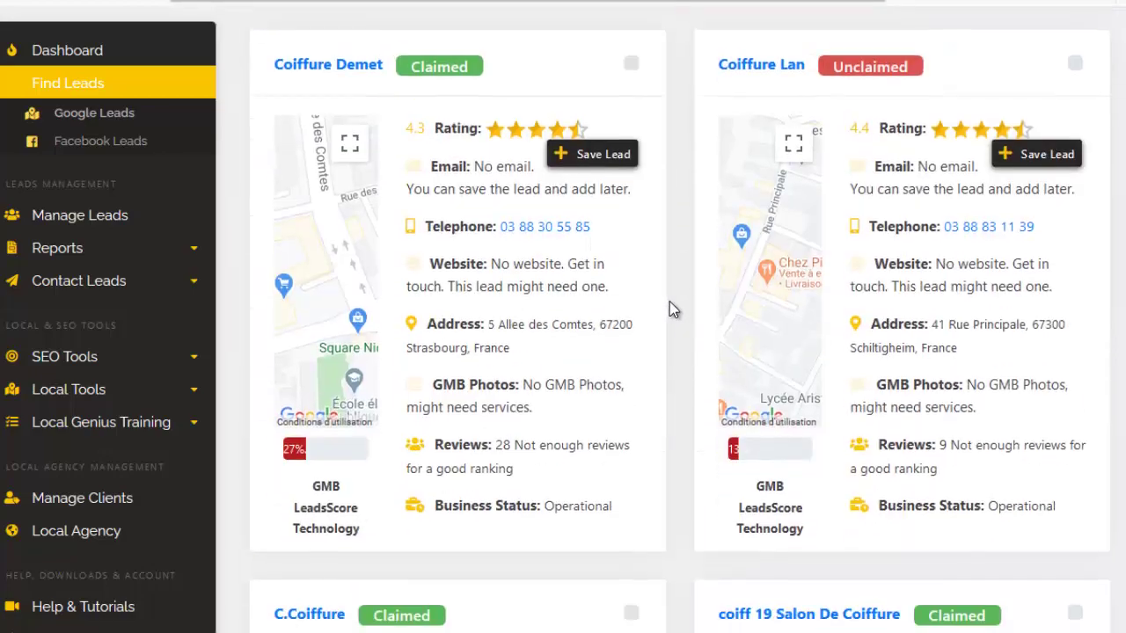
{"action": "scroll", "coordinate": [679, 322], "scroll_direction": "up", "scroll_amount": 10}
{"action": "scroll", "coordinate": [681, 375], "scroll_direction": "down", "scroll_amount": 15}
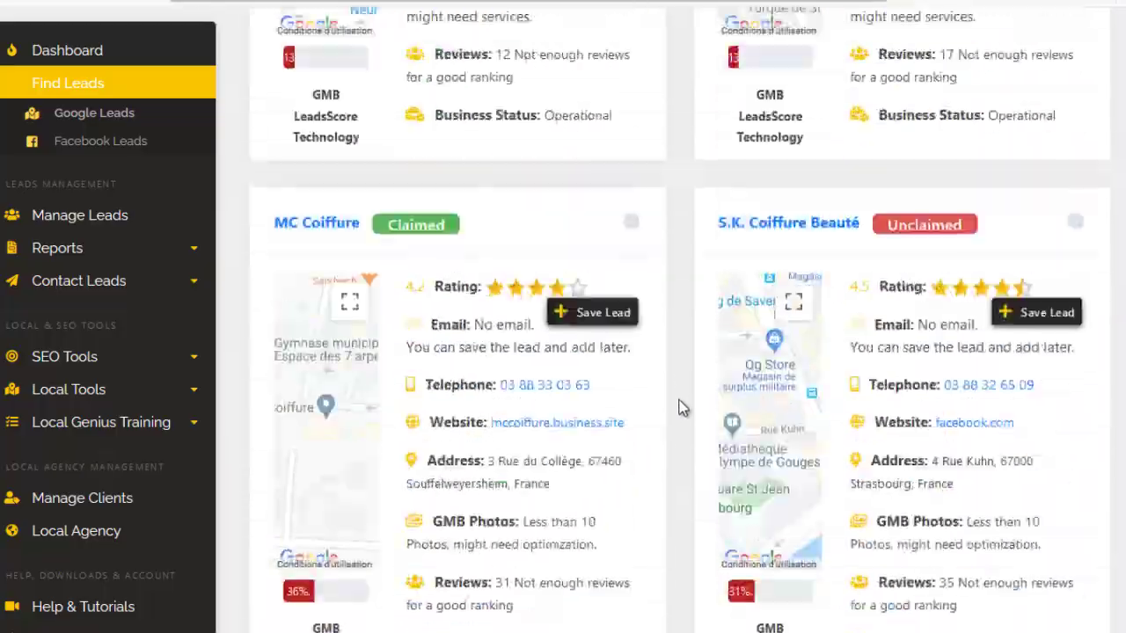
{"action": "scroll", "coordinate": [681, 394], "scroll_direction": "up", "scroll_amount": 15}
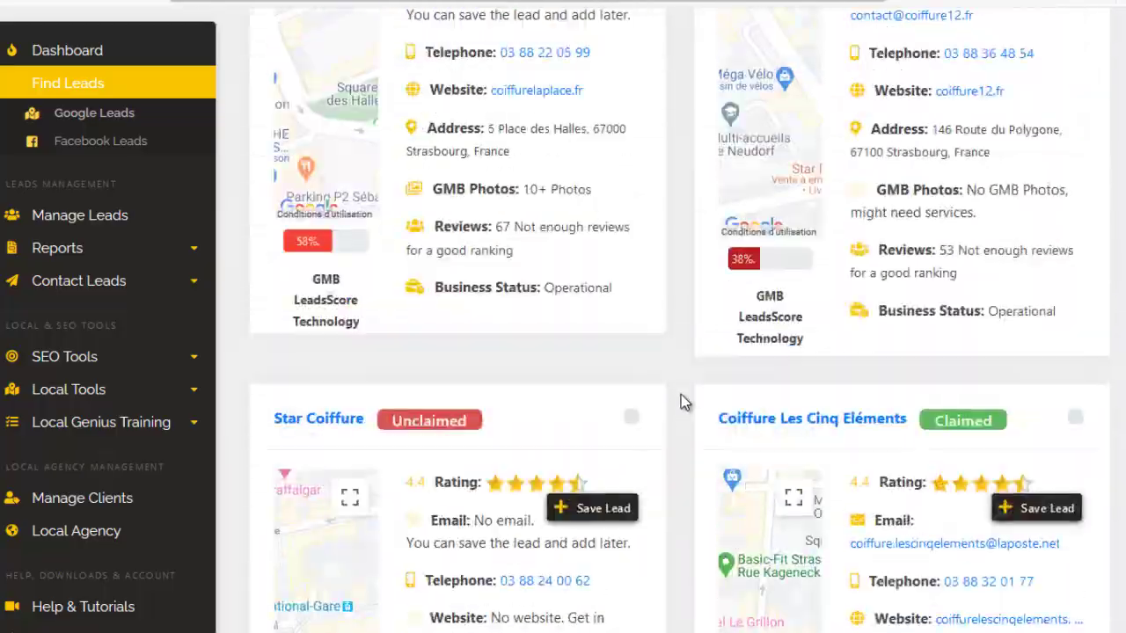
{"action": "scroll", "coordinate": [681, 391], "scroll_direction": "down", "scroll_amount": 1}
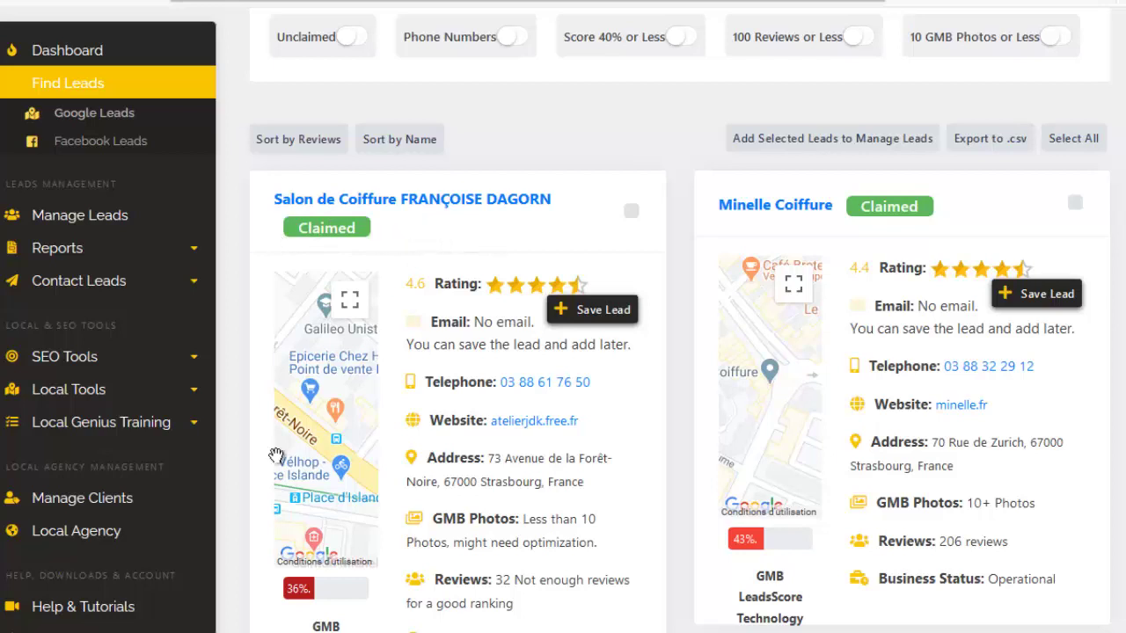
- Switch to the Google My Business site, view the profile management sign-in page, and go back
{"action": "mouse_move", "coordinate": [119, 628]}
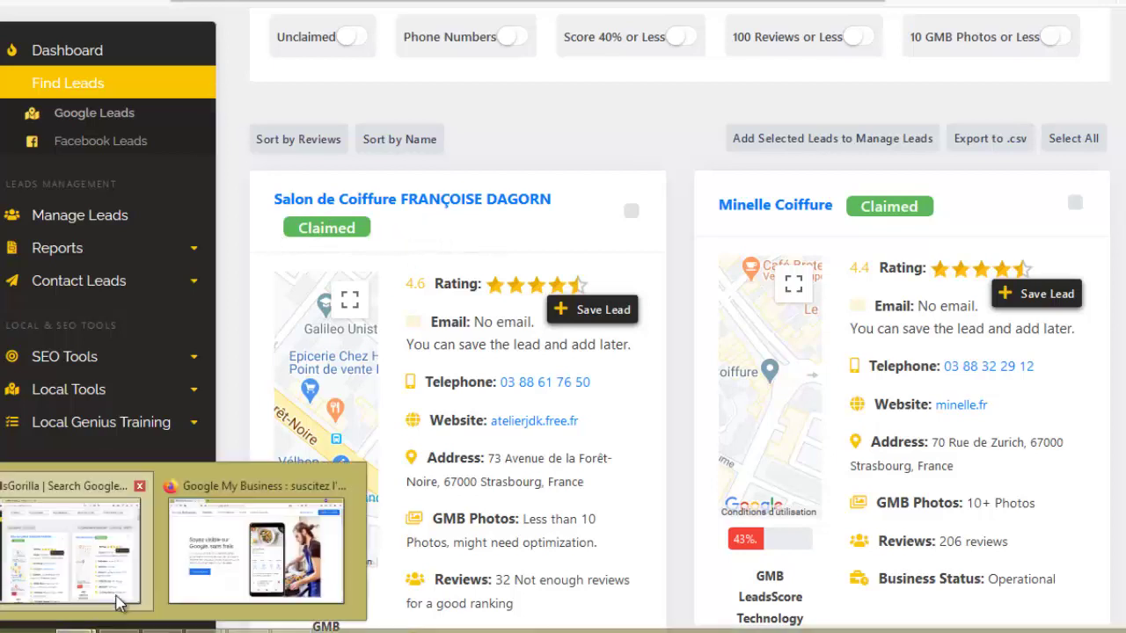
{"action": "left_click", "coordinate": [206, 495]}
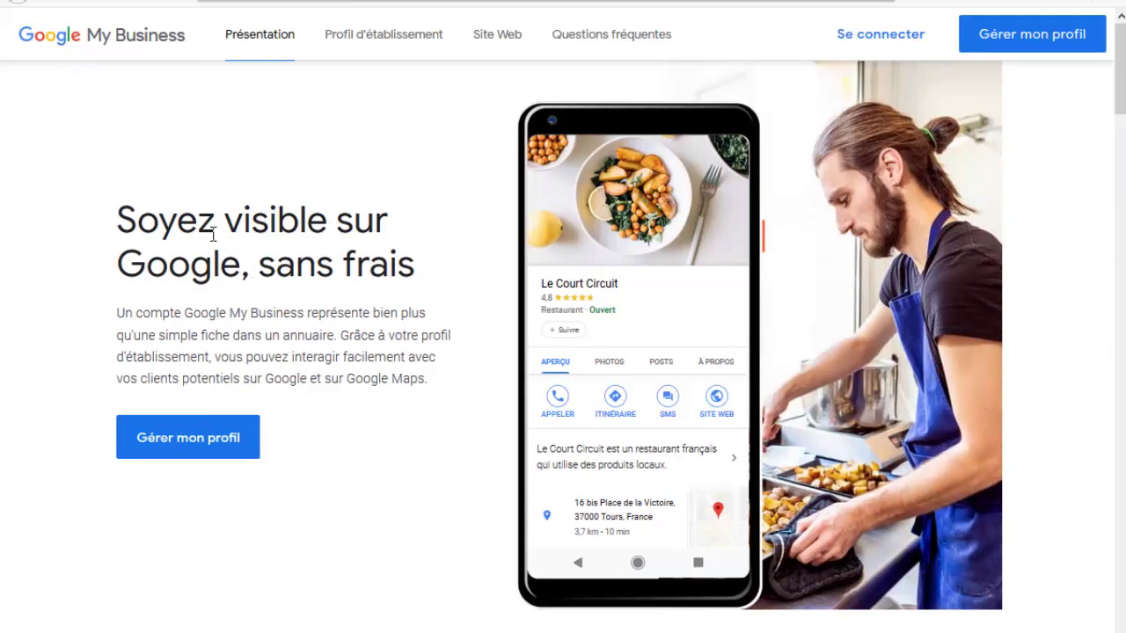
{"action": "left_click", "coordinate": [201, 451]}
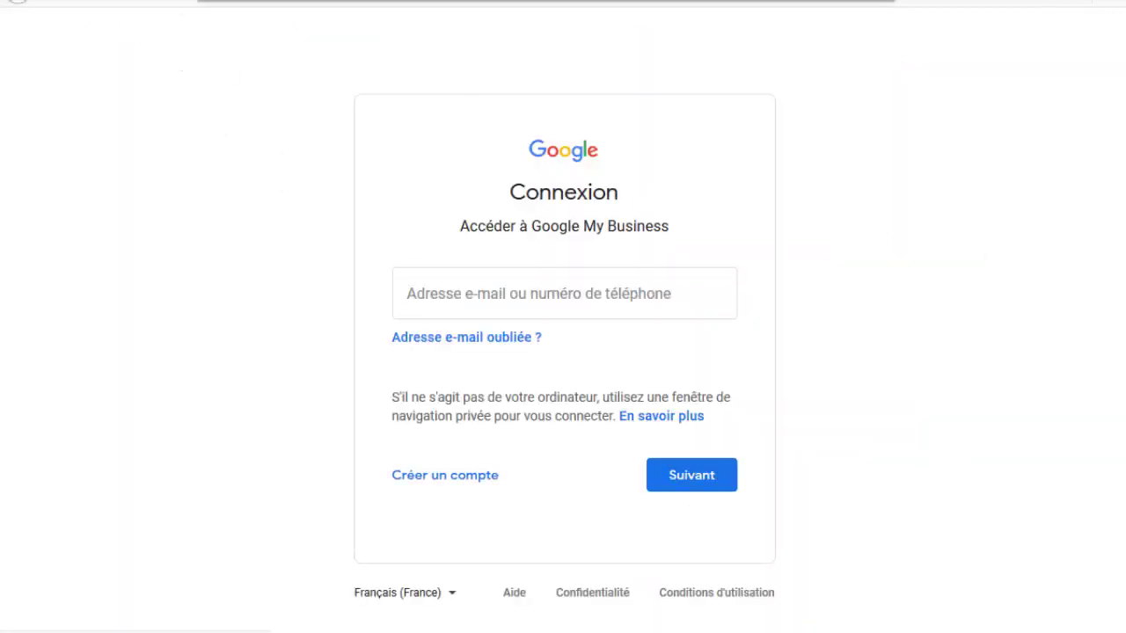
{"action": "left_click", "coordinate": [24, 1]}
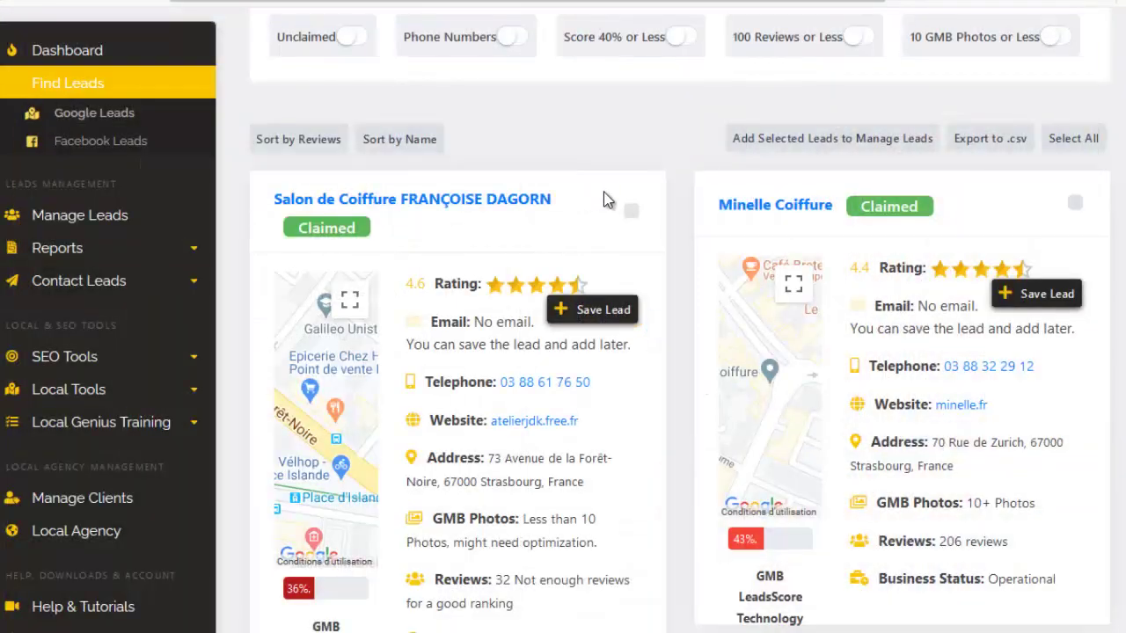
- Look further through the LeadsGorilla leads and compare them with the Google map listings for "coiffeur strasbourg"
{"action": "scroll", "coordinate": [684, 133], "scroll_direction": "down", "scroll_amount": 7}
{"action": "scroll", "coordinate": [684, 148], "scroll_direction": "down", "scroll_amount": 6}
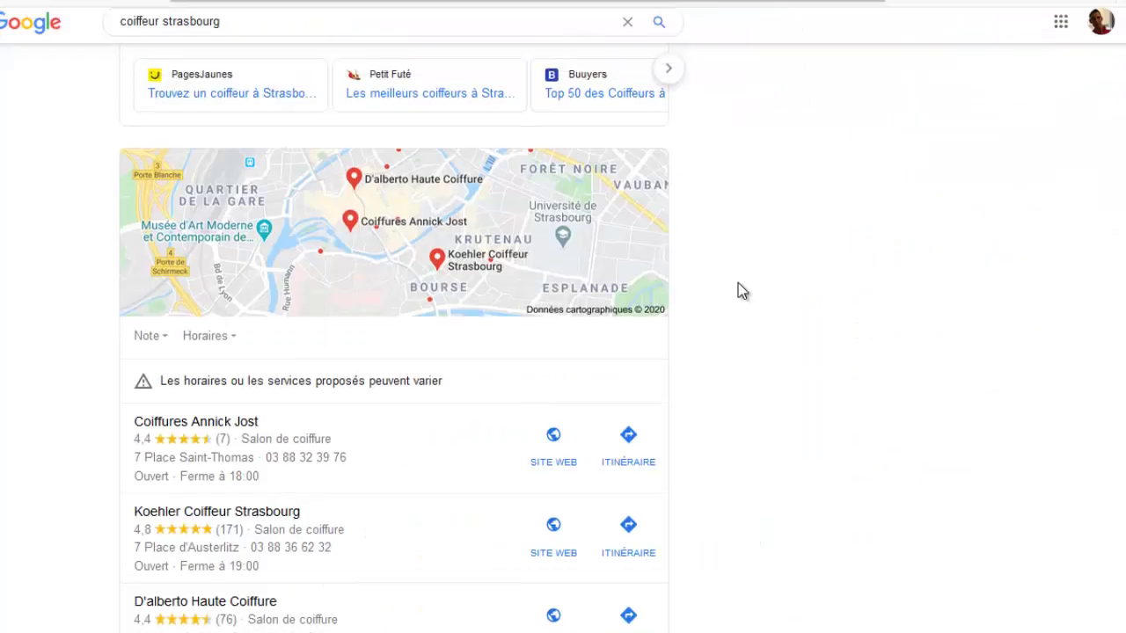
{"action": "scroll", "coordinate": [738, 283], "scroll_direction": "down", "scroll_amount": 1}
{"action": "scroll", "coordinate": [738, 282], "scroll_direction": "up", "scroll_amount": 3}
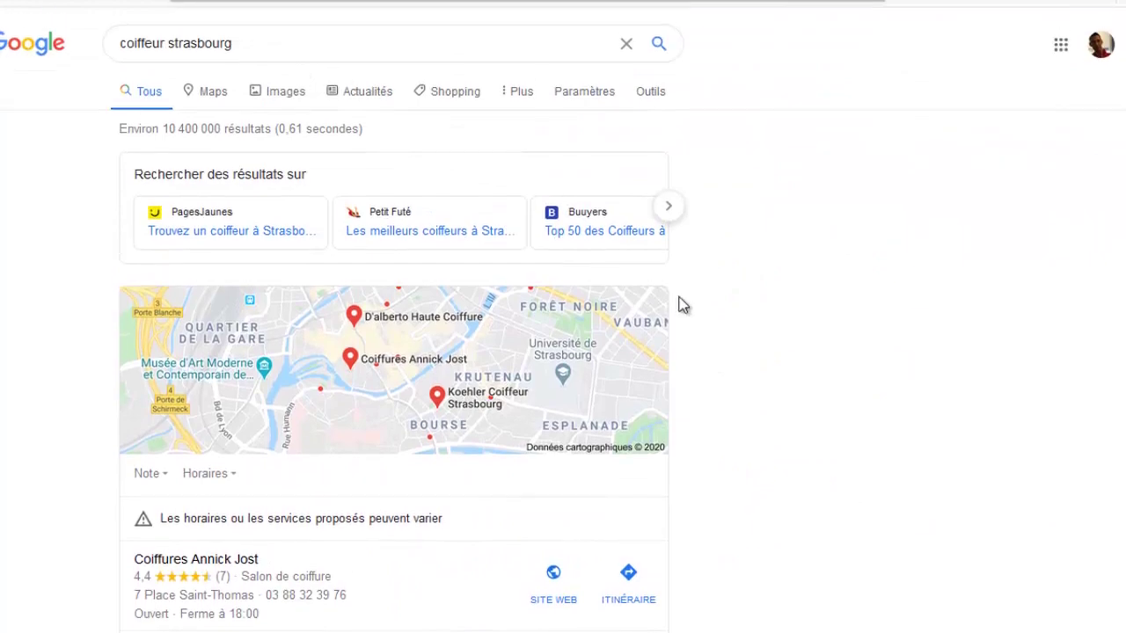
{"action": "scroll", "coordinate": [702, 310], "scroll_direction": "down", "scroll_amount": 1}
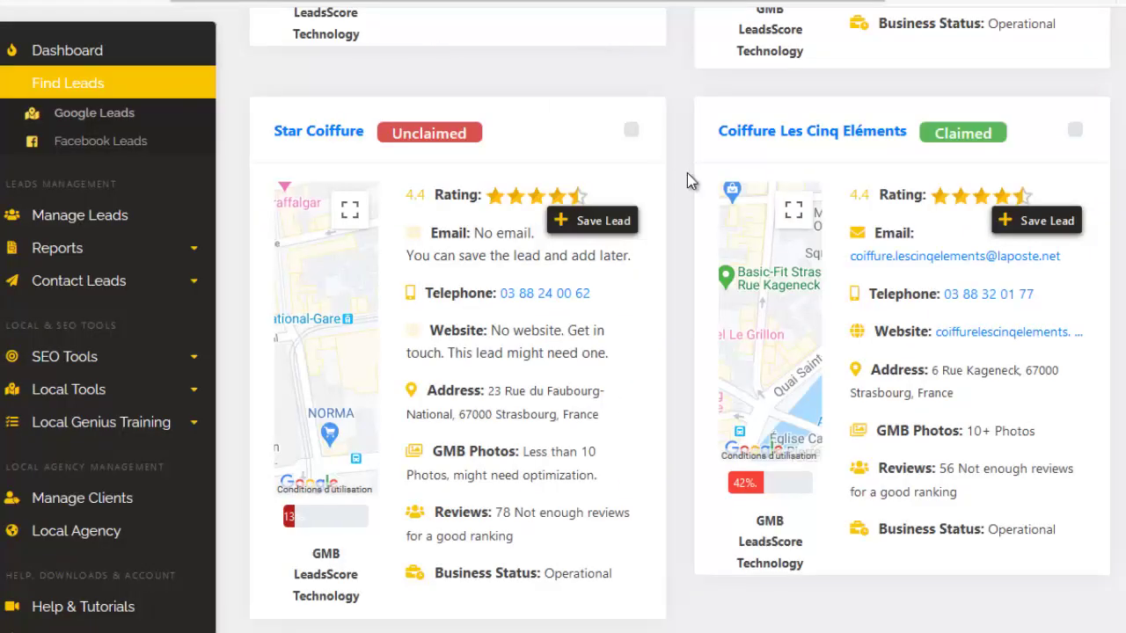
- Return to LeadsGorilla and examine the salon cards for claim status, website, photos, reviews and LeadsScore
{"action": "scroll", "coordinate": [687, 173], "scroll_direction": "up", "scroll_amount": 5}
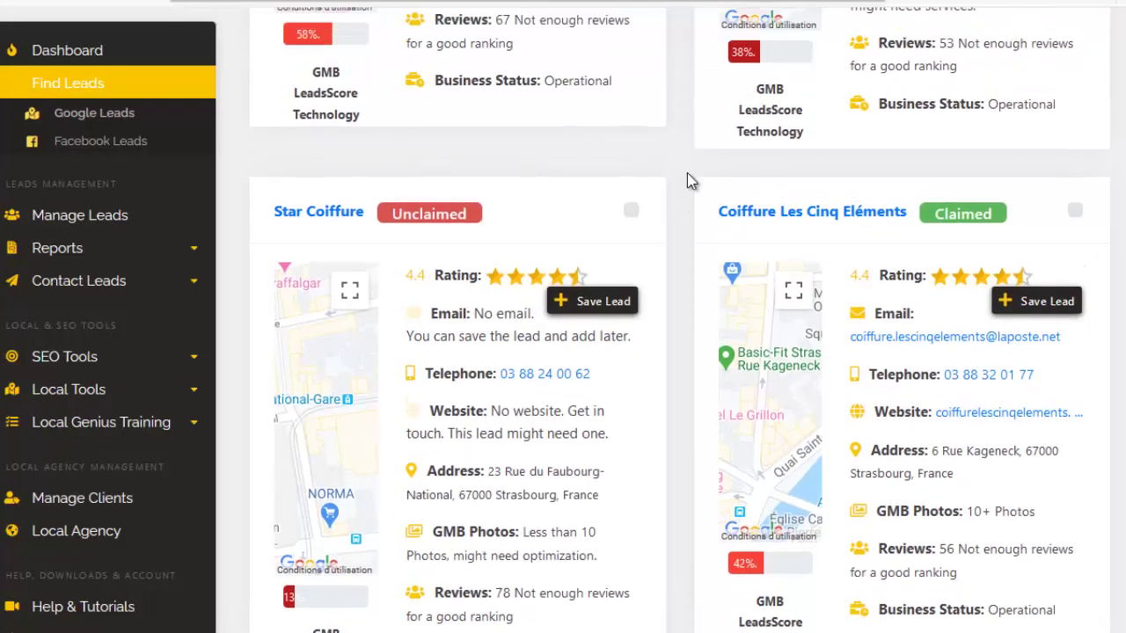
{"action": "scroll", "coordinate": [687, 172], "scroll_direction": "down", "scroll_amount": 3}
{"action": "scroll", "coordinate": [687, 172], "scroll_direction": "down", "scroll_amount": 7}
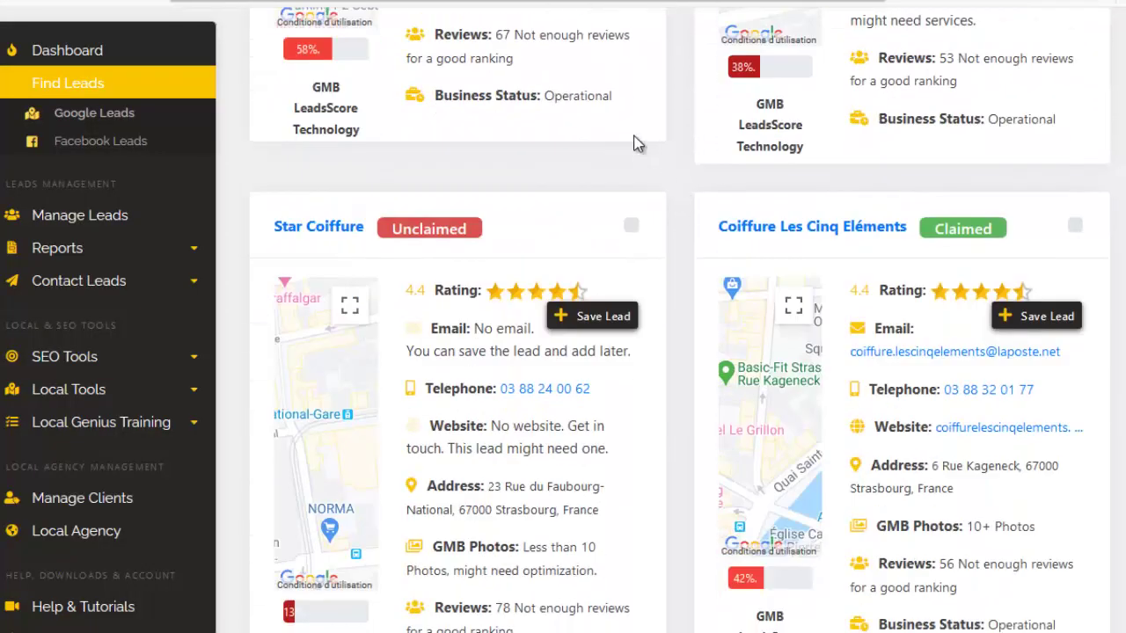
{"action": "scroll", "coordinate": [664, 264], "scroll_direction": "up", "scroll_amount": 4}
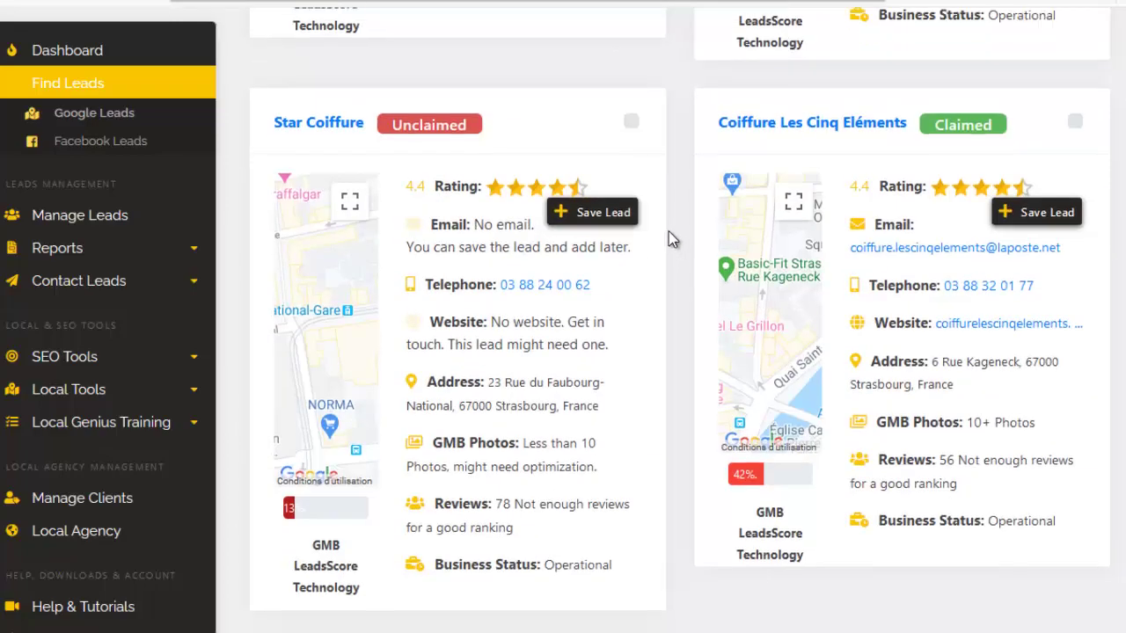
{"action": "scroll", "coordinate": [655, 277], "scroll_direction": "down", "scroll_amount": 8}
{"action": "scroll", "coordinate": [657, 273], "scroll_direction": "down", "scroll_amount": 3}
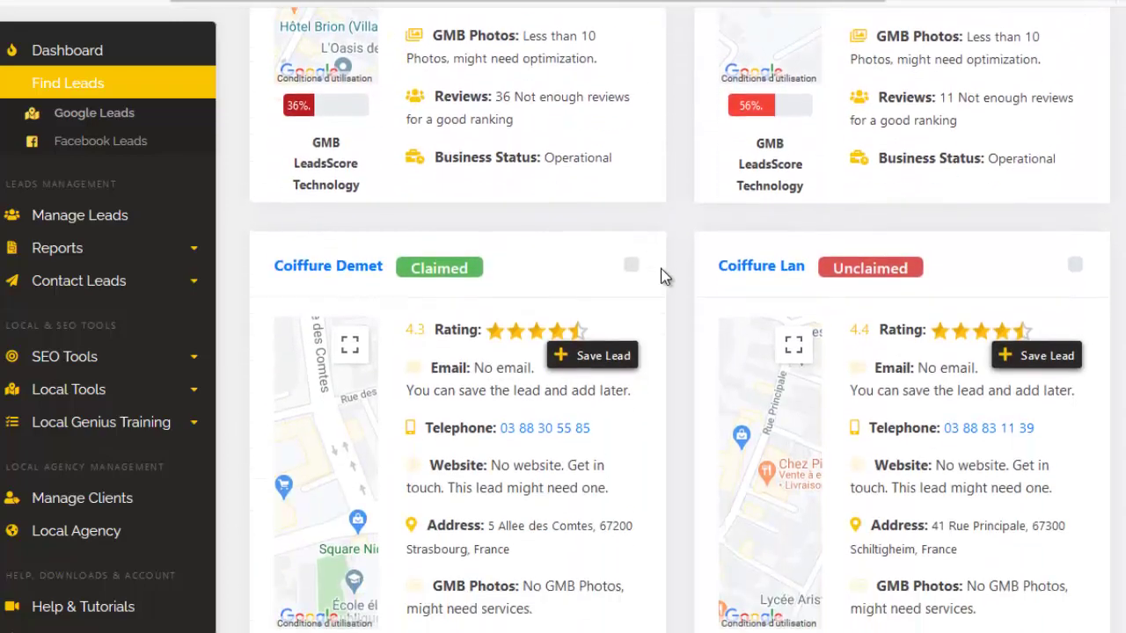
{"action": "scroll", "coordinate": [679, 255], "scroll_direction": "down", "scroll_amount": 1}
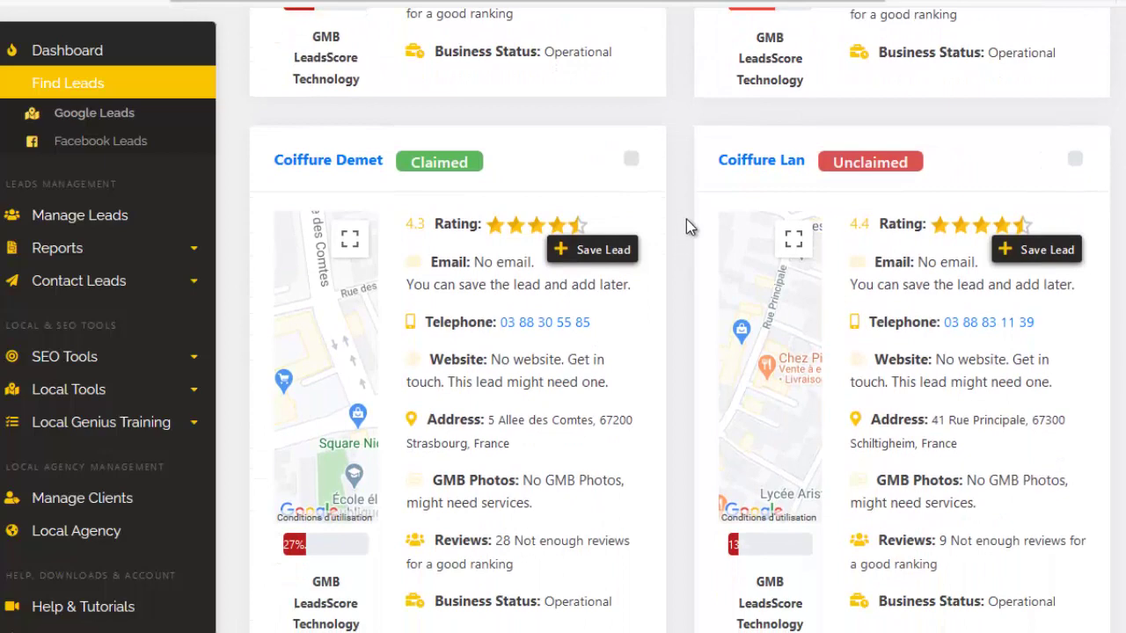
{"action": "scroll", "coordinate": [655, 187], "scroll_direction": "up", "scroll_amount": 12}
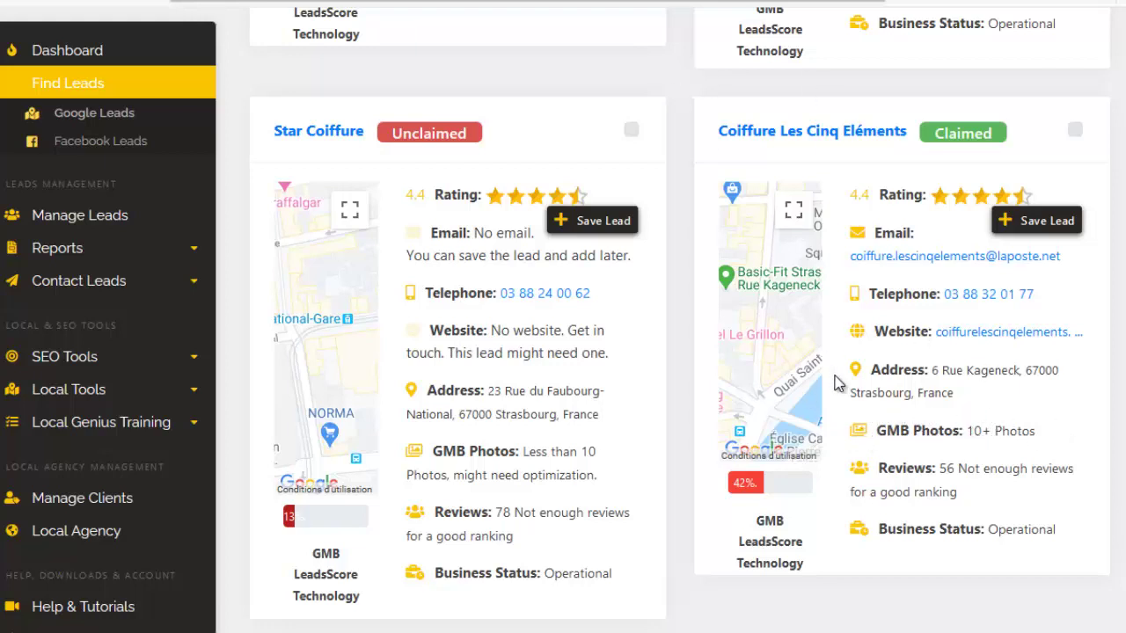
- Compare the Star Coiffure and Coiffure Les Cinq Eléments cards for claim status, contact details, photos, reviews and LeadsScore
{"action": "scroll", "coordinate": [934, 453], "scroll_direction": "down", "scroll_amount": 1}
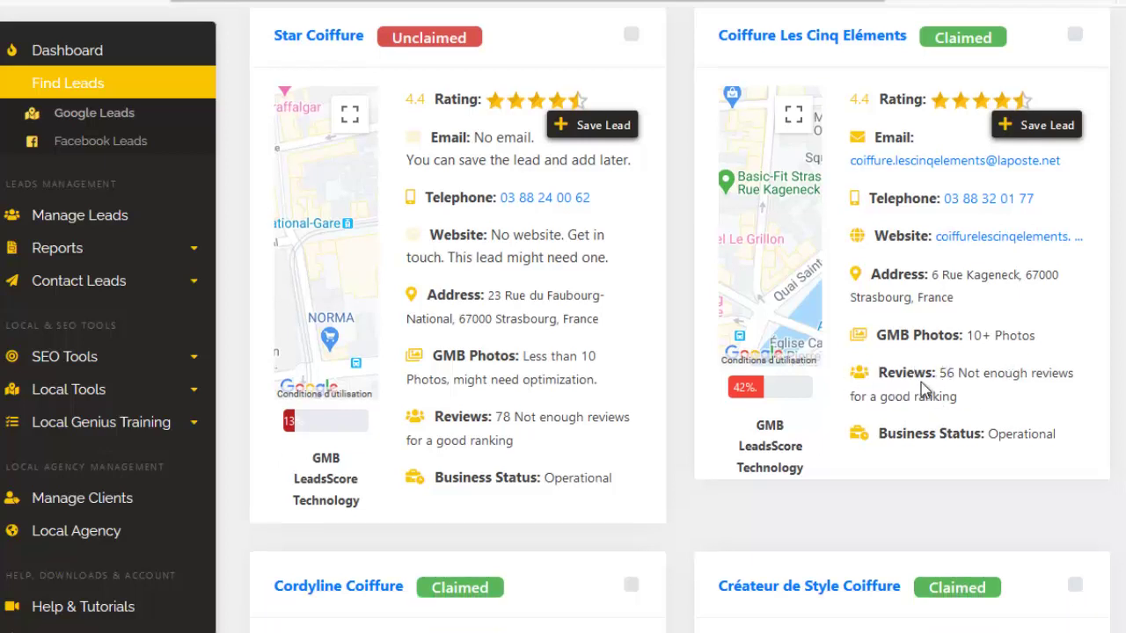
{"action": "scroll", "coordinate": [894, 382], "scroll_direction": "down", "scroll_amount": 1}
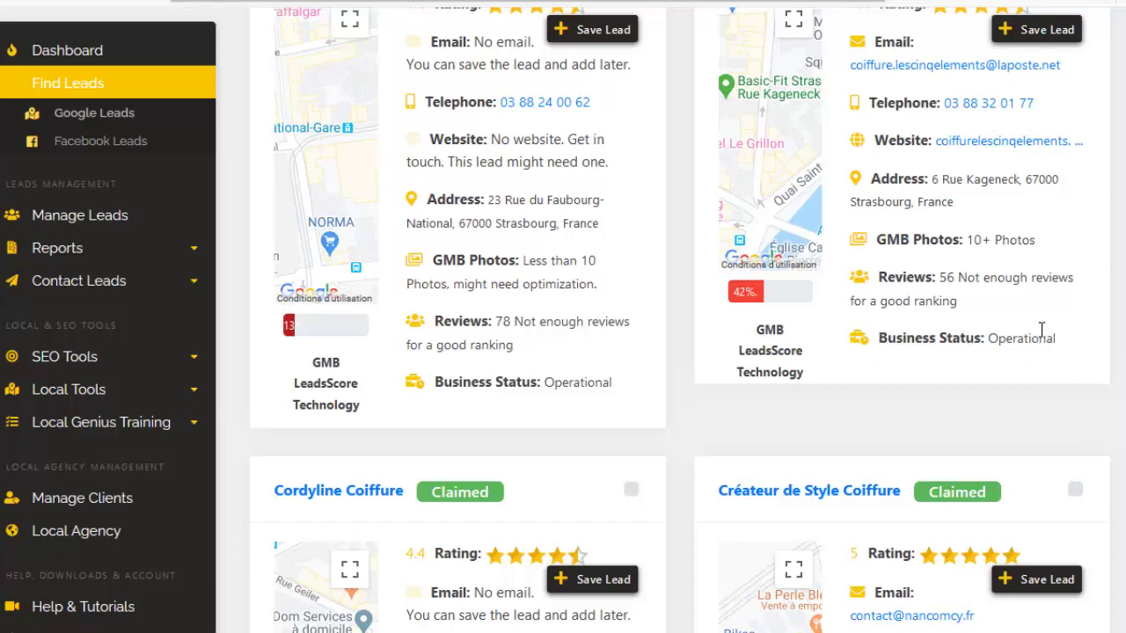
{"action": "scroll", "coordinate": [1041, 328], "scroll_direction": "down", "scroll_amount": 1}
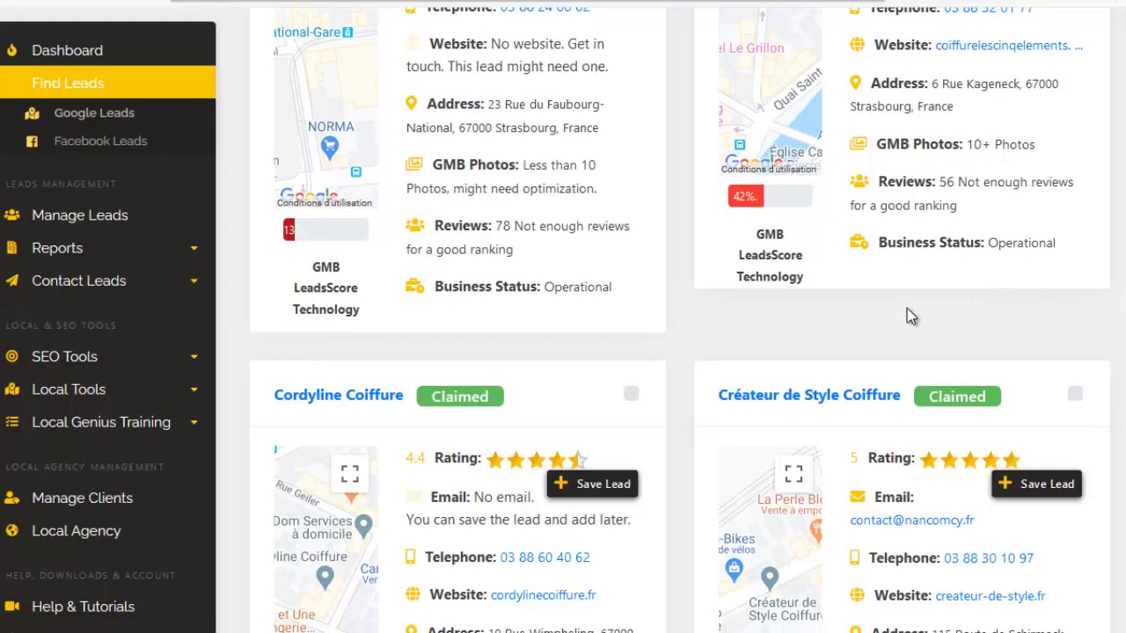
{"action": "scroll", "coordinate": [915, 316], "scroll_direction": "up", "scroll_amount": 2}
{"action": "scroll", "coordinate": [950, 316], "scroll_direction": "down", "scroll_amount": 2}
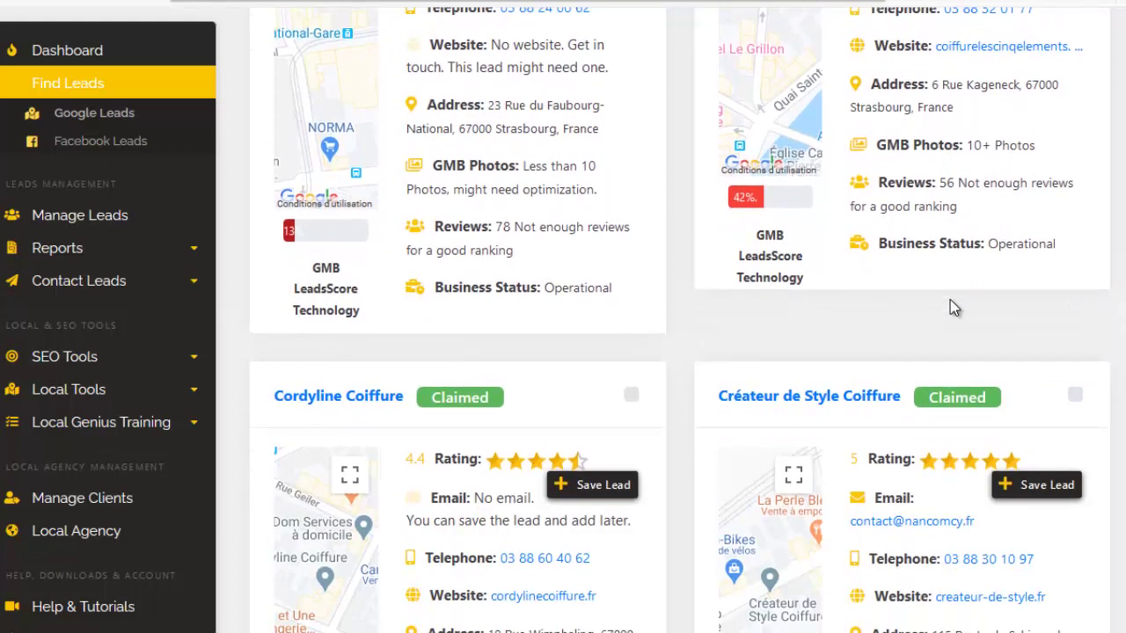
{"action": "scroll", "coordinate": [950, 311], "scroll_direction": "up", "scroll_amount": 2}
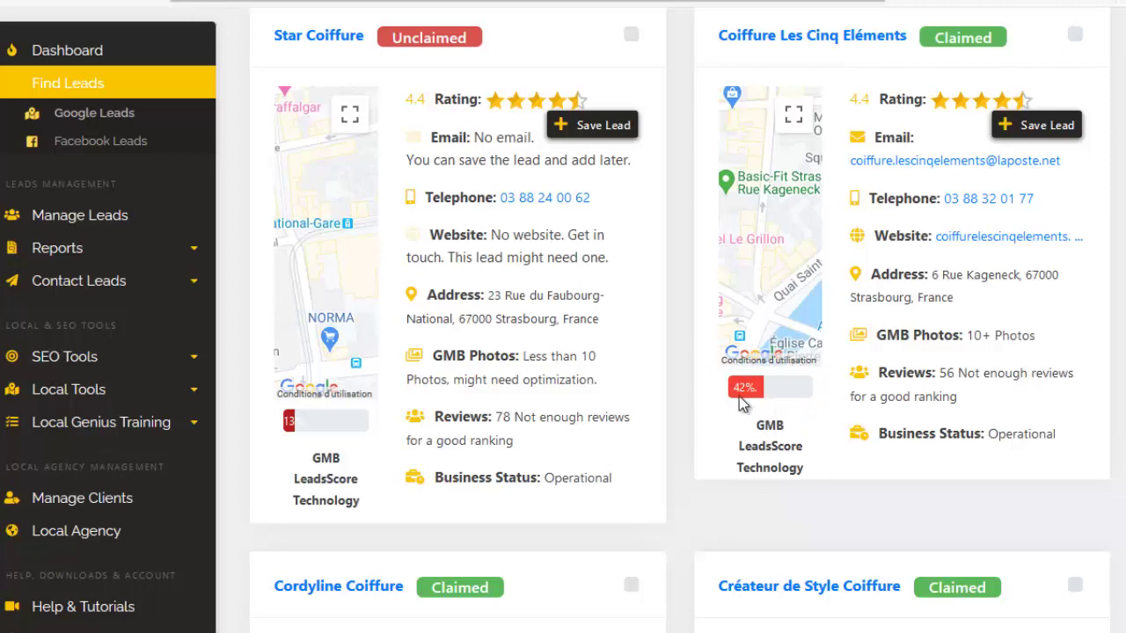
{"action": "scroll", "coordinate": [835, 437], "scroll_direction": "up", "scroll_amount": 2}
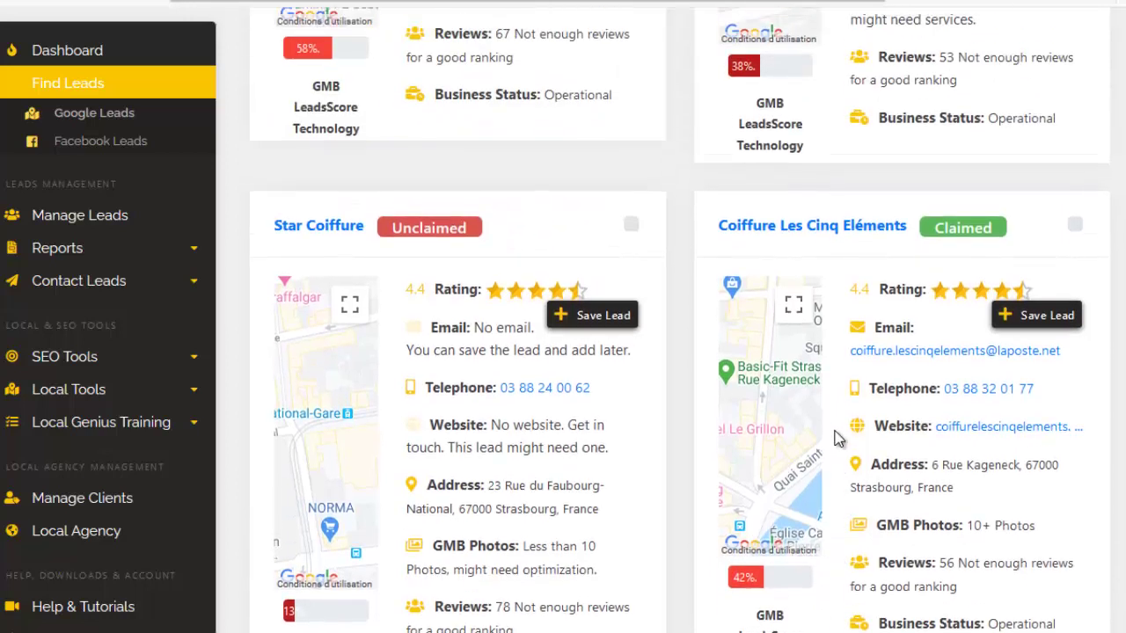
{"action": "scroll", "coordinate": [1003, 176], "scroll_direction": "down", "scroll_amount": 2}
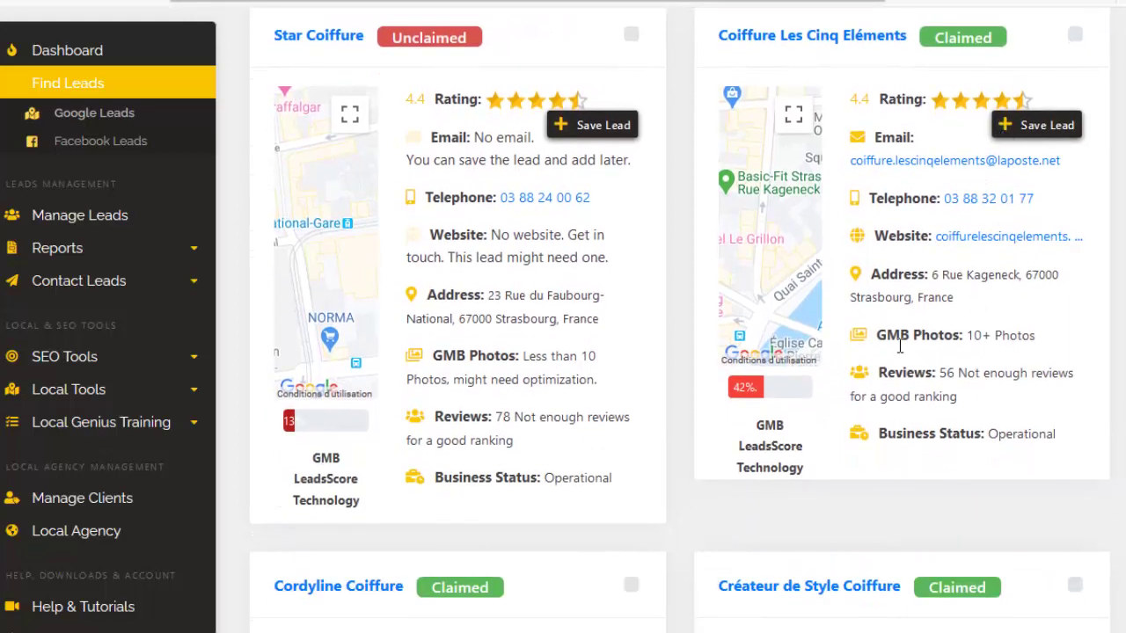
{"action": "scroll", "coordinate": [423, 378], "scroll_direction": "up", "scroll_amount": 1}
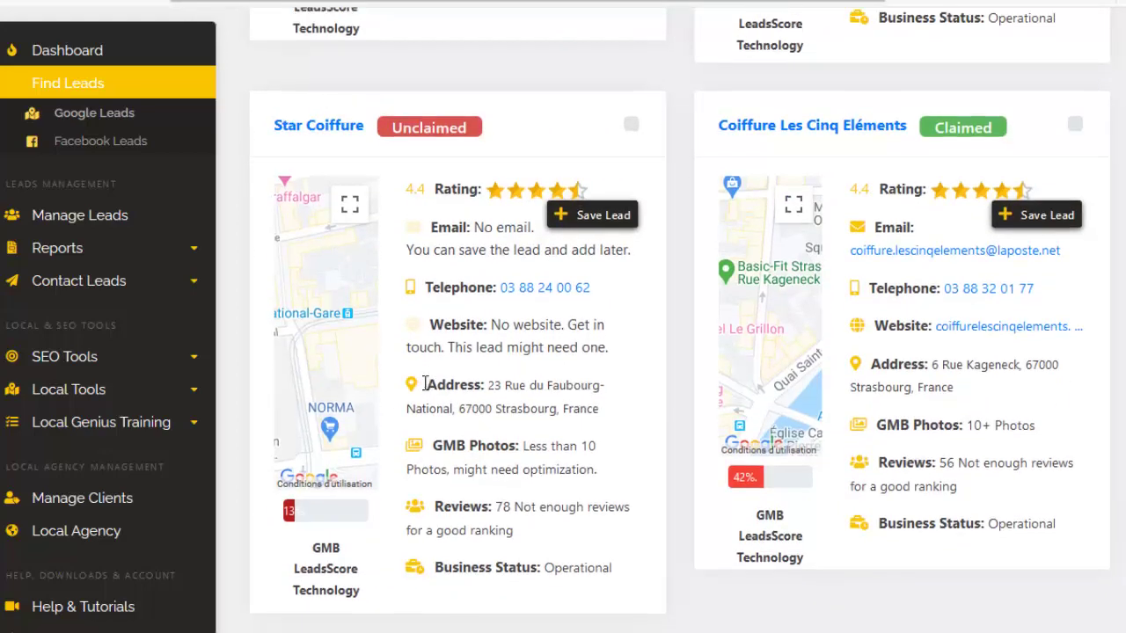
{"action": "scroll", "coordinate": [425, 384], "scroll_direction": "down", "scroll_amount": 2}
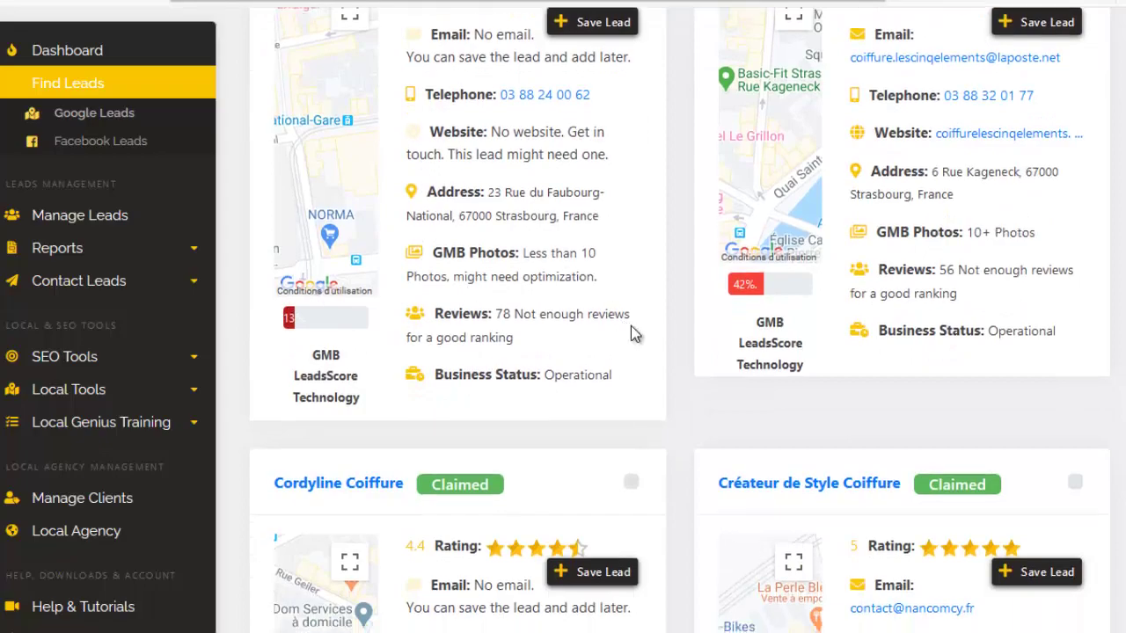
{"action": "scroll", "coordinate": [633, 332], "scroll_direction": "down", "scroll_amount": 3}
{"action": "scroll", "coordinate": [641, 340], "scroll_direction": "up", "scroll_amount": 4}
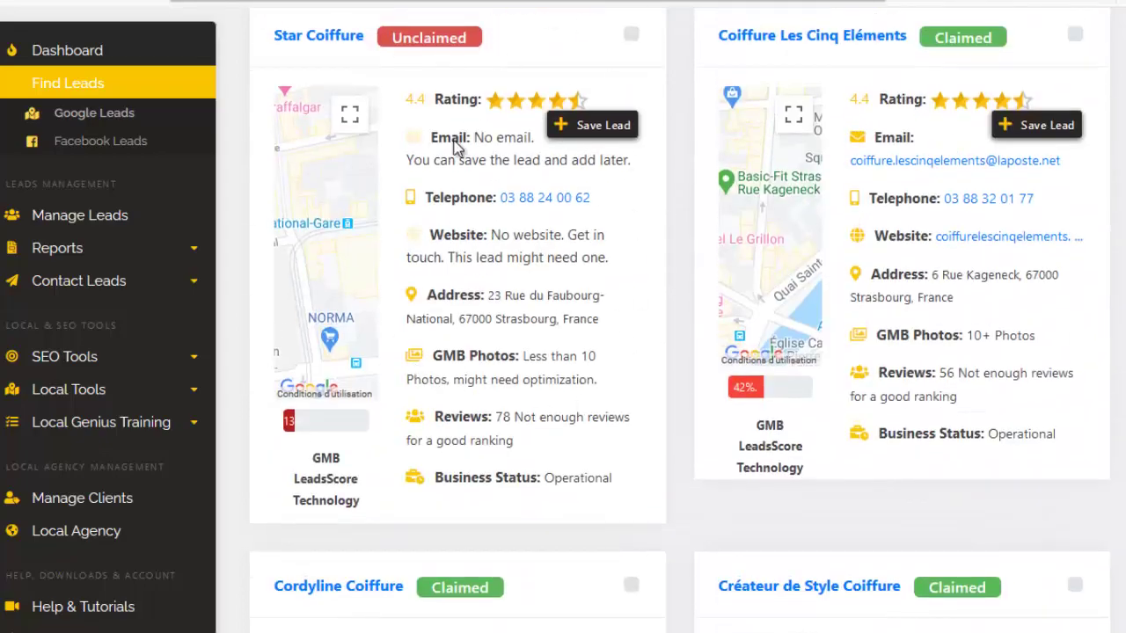
- Filter the leads to Unclaimed only, look through the matching salons, and clear the filter
{"action": "scroll", "coordinate": [666, 419], "scroll_direction": "up", "scroll_amount": 15}
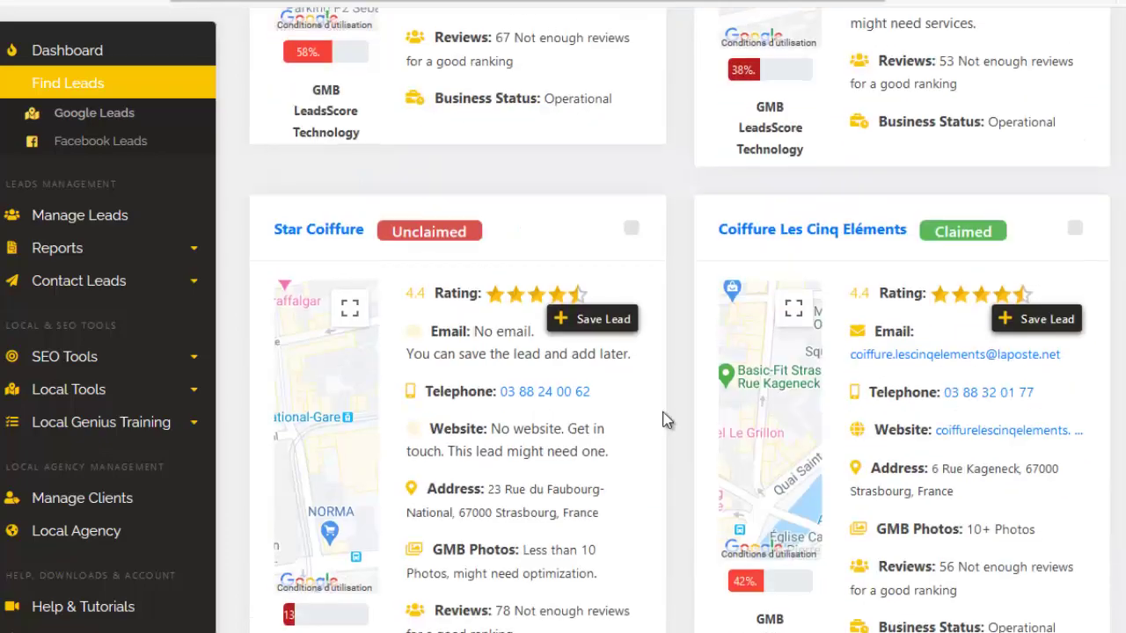
{"action": "scroll", "coordinate": [665, 419], "scroll_direction": "down", "scroll_amount": 3}
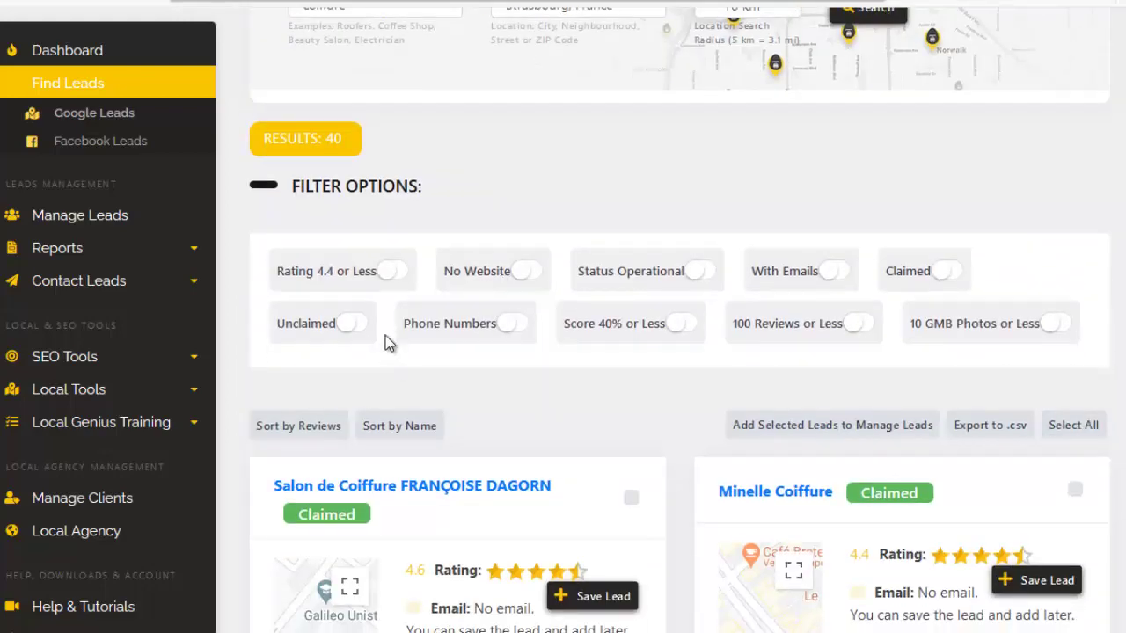
{"action": "left_click", "coordinate": [358, 327]}
{"action": "scroll", "coordinate": [638, 372], "scroll_direction": "down", "scroll_amount": 4}
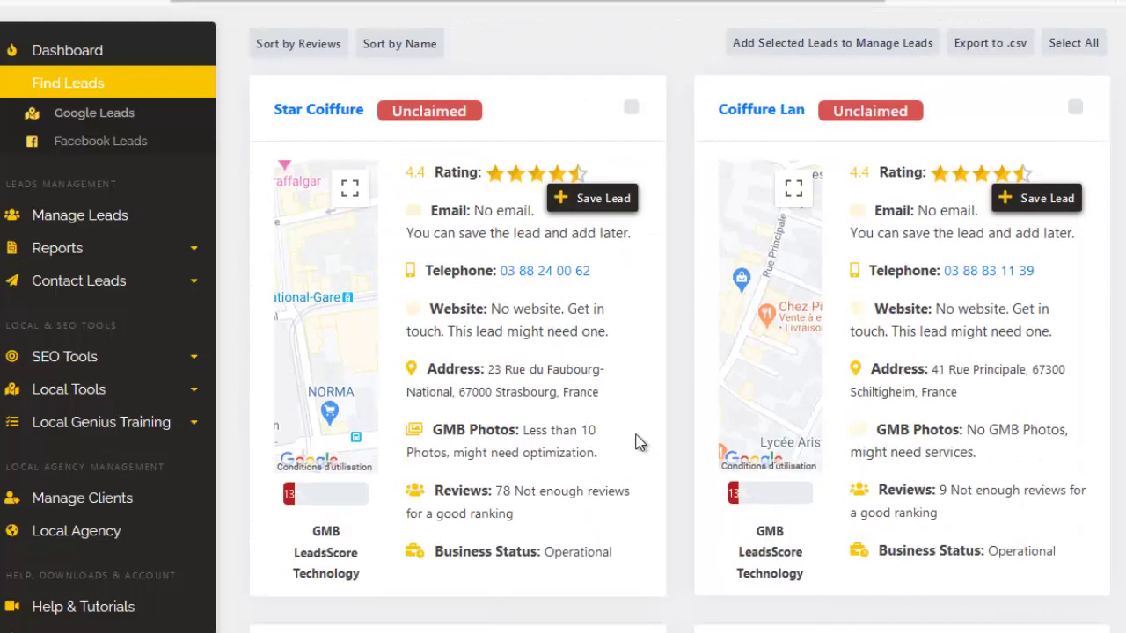
{"action": "scroll", "coordinate": [375, 301], "scroll_direction": "up", "scroll_amount": 3}
{"action": "scroll", "coordinate": [603, 427], "scroll_direction": "down", "scroll_amount": 5}
{"action": "scroll", "coordinate": [604, 428], "scroll_direction": "up", "scroll_amount": 7}
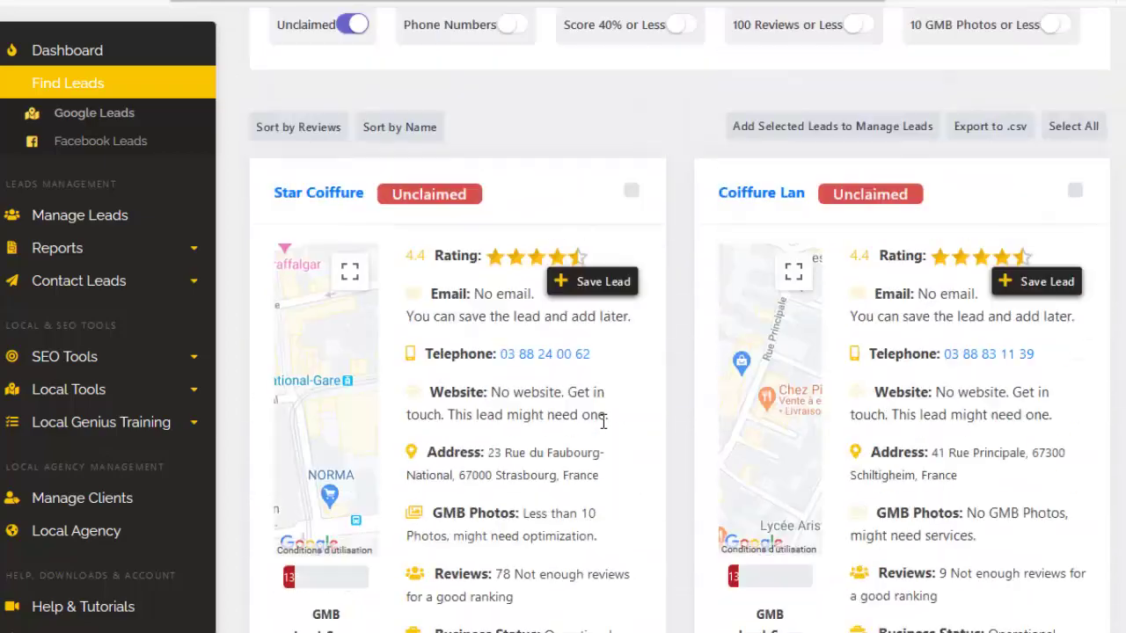
{"action": "left_click", "coordinate": [352, 420]}
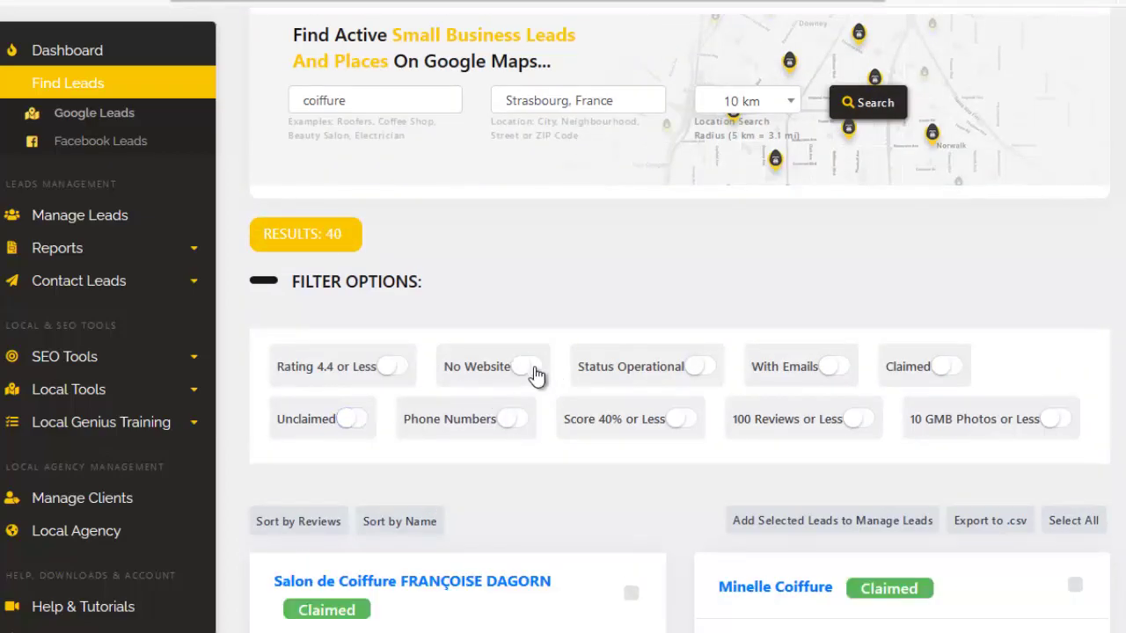
- Select all the coiffure leads found for Strasbourg
{"action": "scroll", "coordinate": [554, 410], "scroll_direction": "down", "scroll_amount": 1}
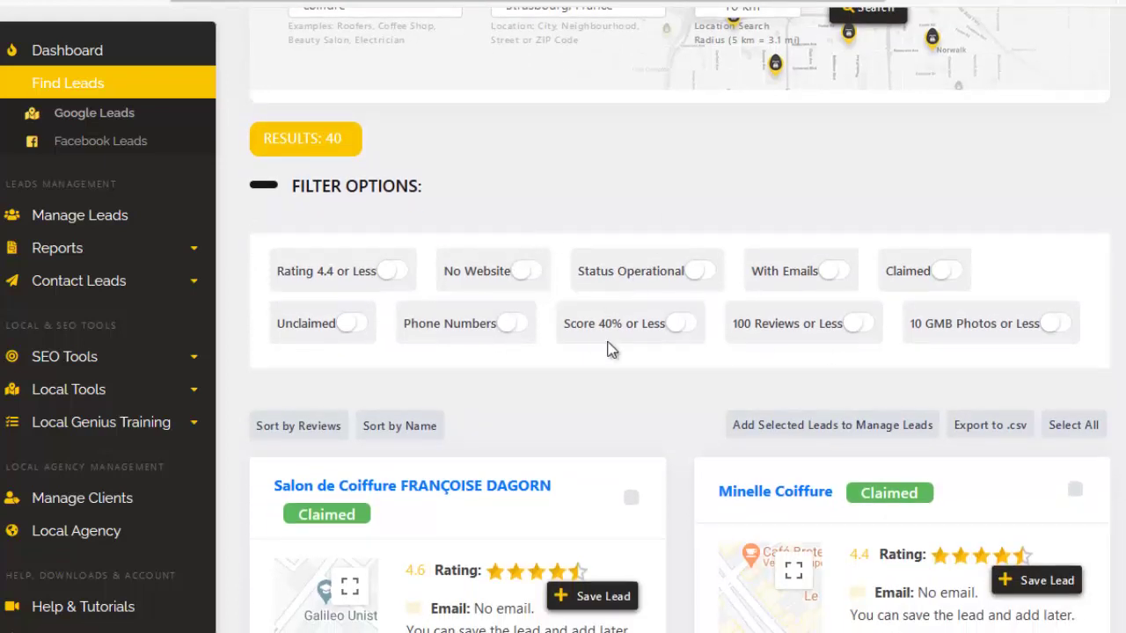
{"action": "scroll", "coordinate": [1065, 347], "scroll_direction": "down", "scroll_amount": 1}
{"action": "left_click", "coordinate": [1074, 330]}
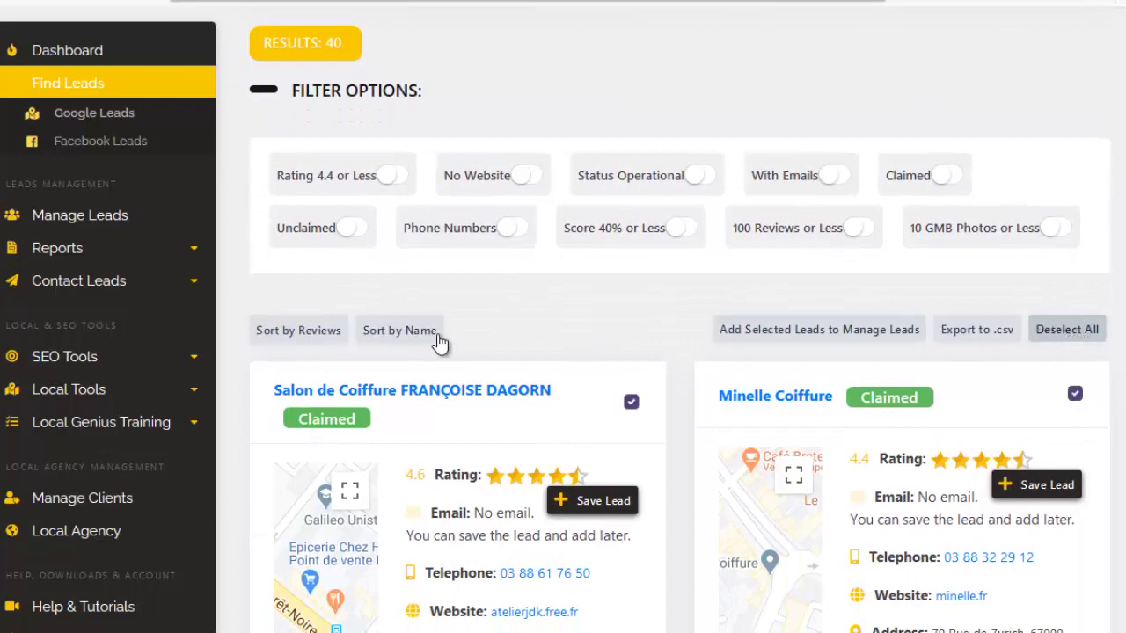
- Create a campaign named "coiffeur strasbourg" and add the selected leads to it
{"action": "left_click", "coordinate": [813, 331]}
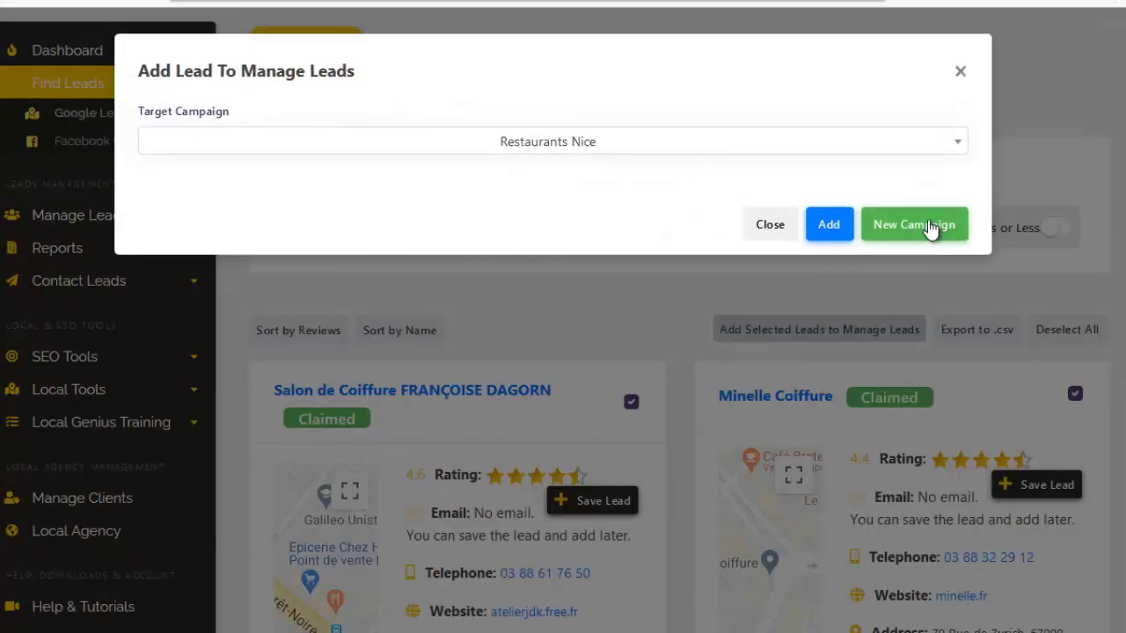
{"action": "left_click", "coordinate": [940, 238]}
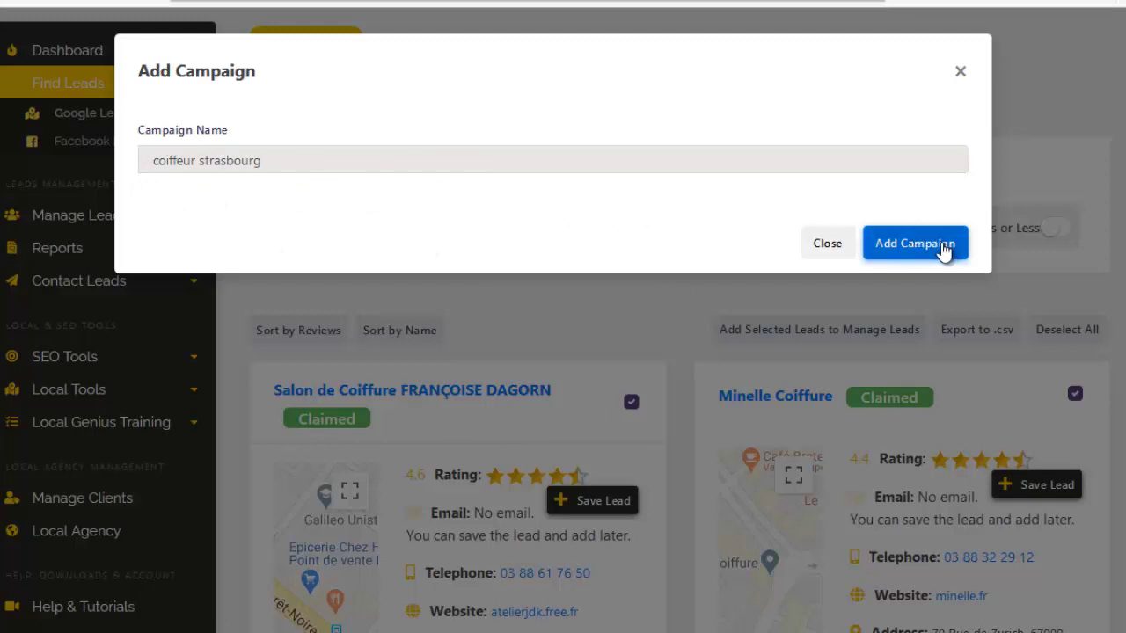
{"action": "left_click", "coordinate": [943, 248]}
{"action": "left_click", "coordinate": [825, 244]}
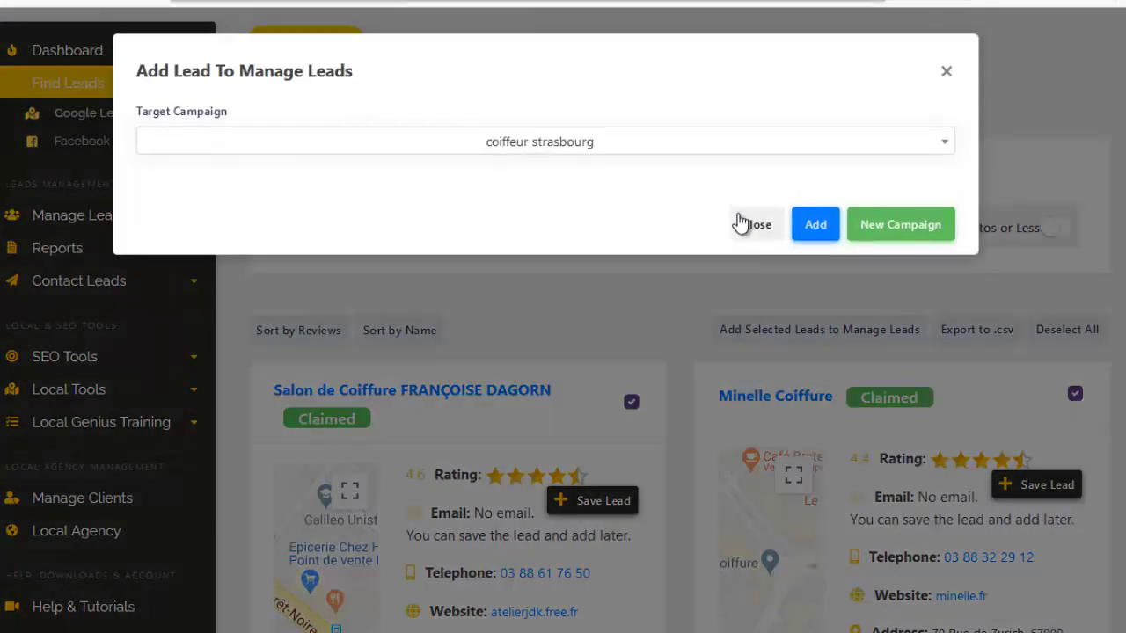
{"action": "left_click", "coordinate": [813, 228]}
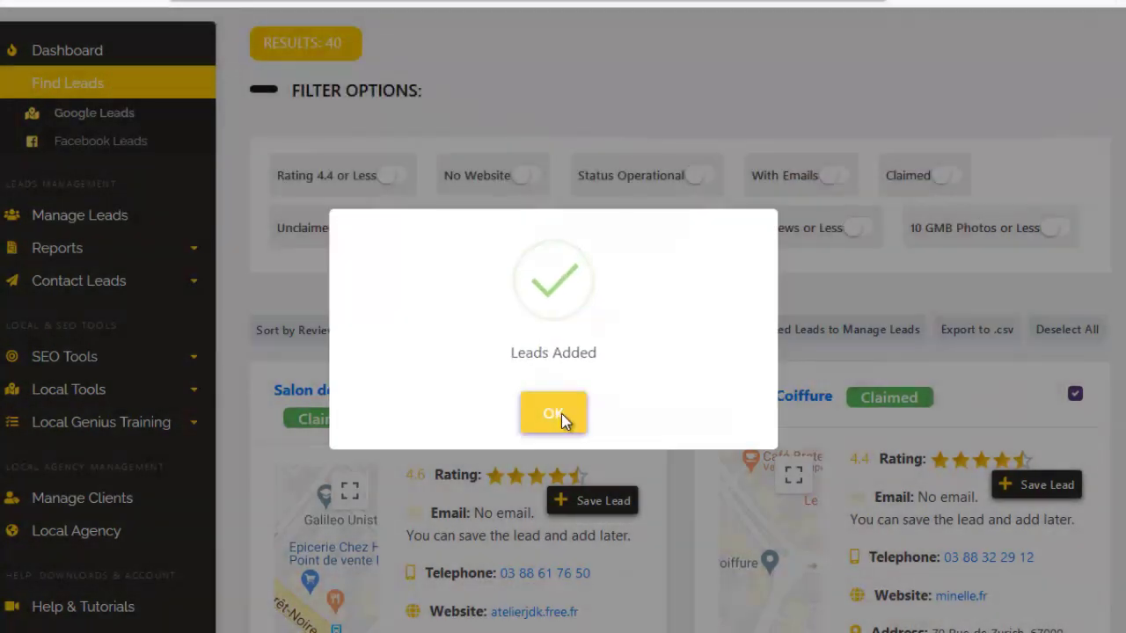
{"action": "left_click", "coordinate": [552, 414]}
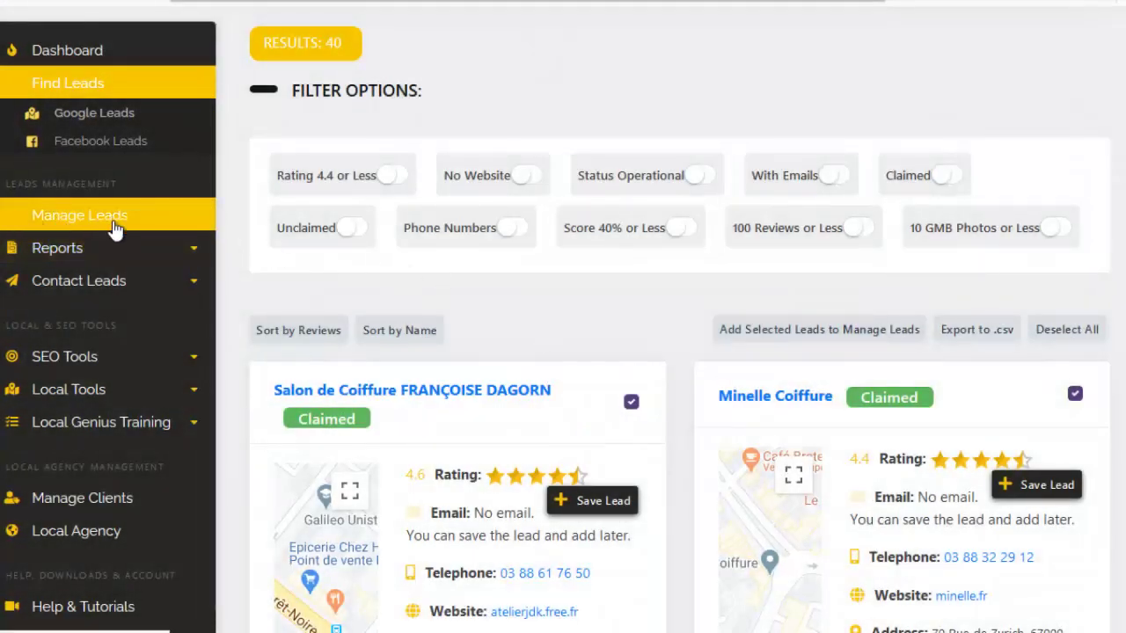
- Open the GMB Reports page and choose the "coiffeur strasbourg" campaign
{"action": "left_click", "coordinate": [136, 253]}
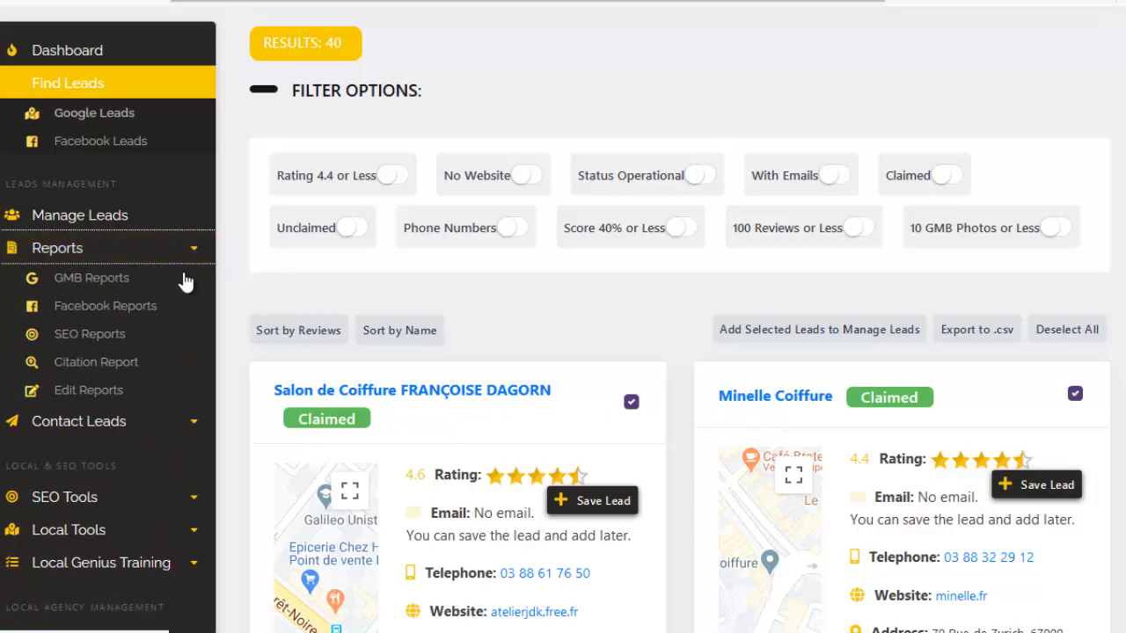
{"action": "left_click", "coordinate": [54, 281]}
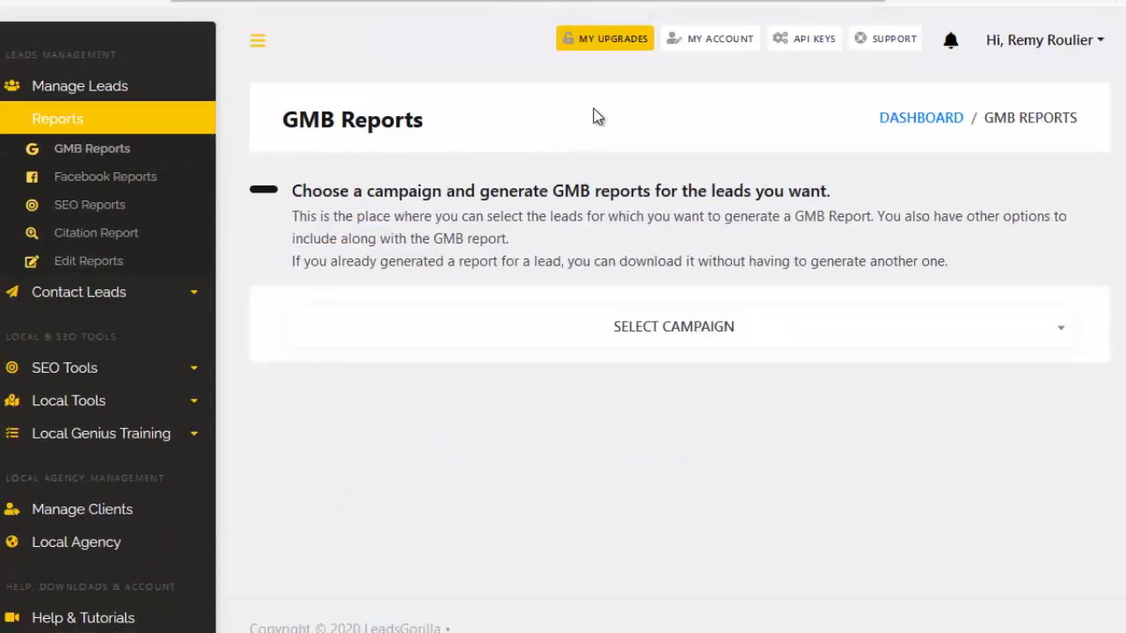
{"action": "left_click", "coordinate": [867, 343]}
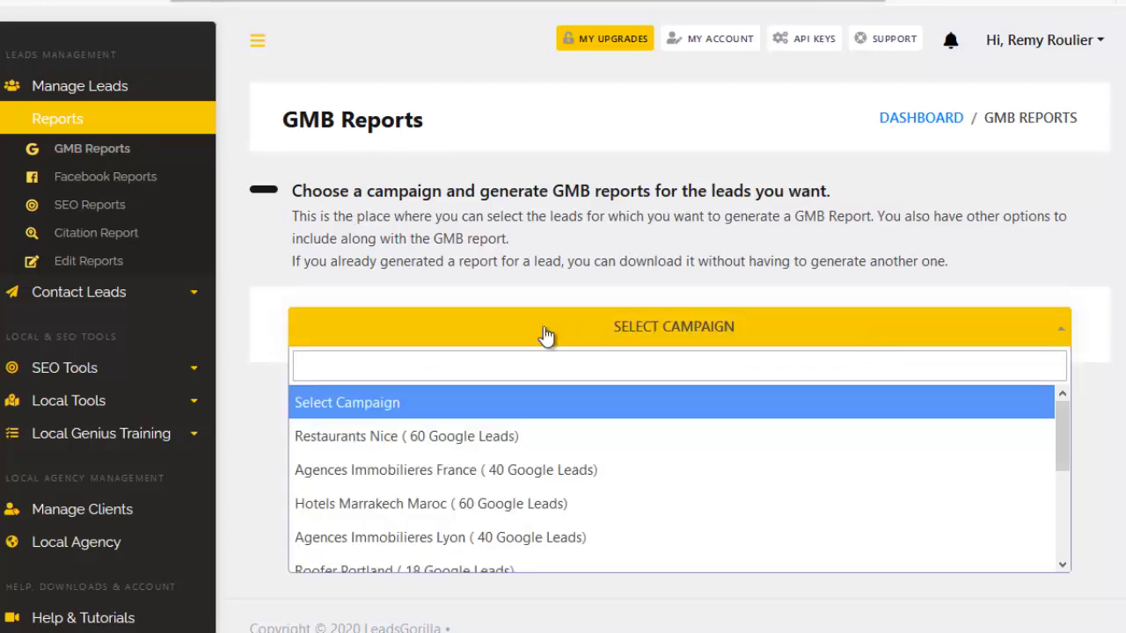
{"action": "scroll", "coordinate": [469, 482], "scroll_direction": "down", "scroll_amount": 2}
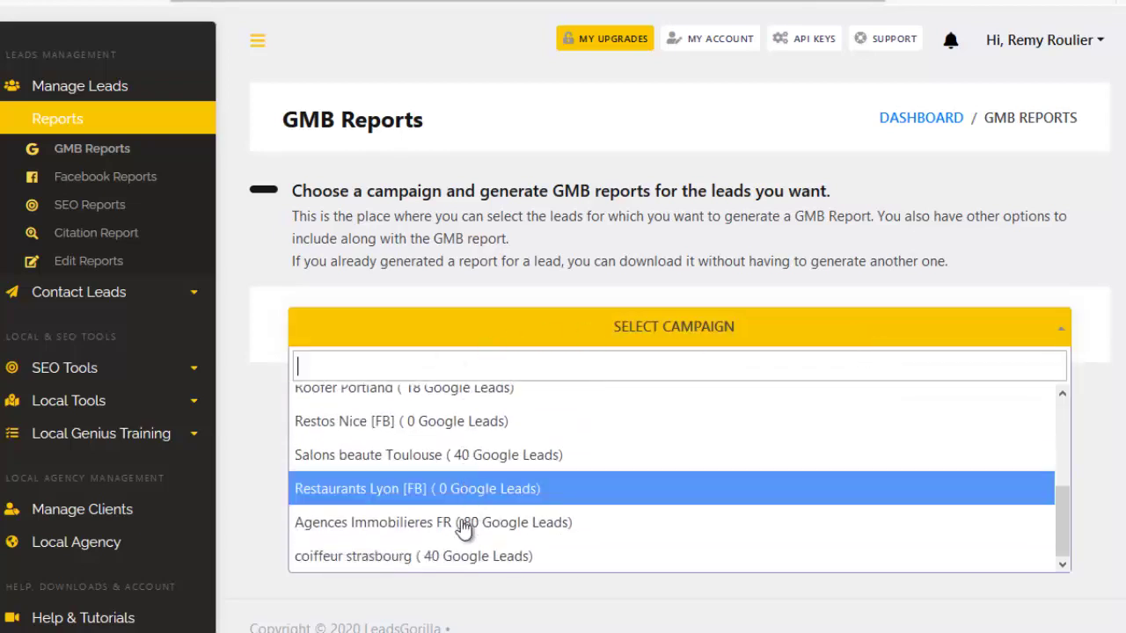
{"action": "left_click", "coordinate": [407, 556]}
- Start a GMB report for Adam Hairdresser - Barber and look over the optional report sections
{"action": "scroll", "coordinate": [734, 372], "scroll_direction": "down", "scroll_amount": 5}
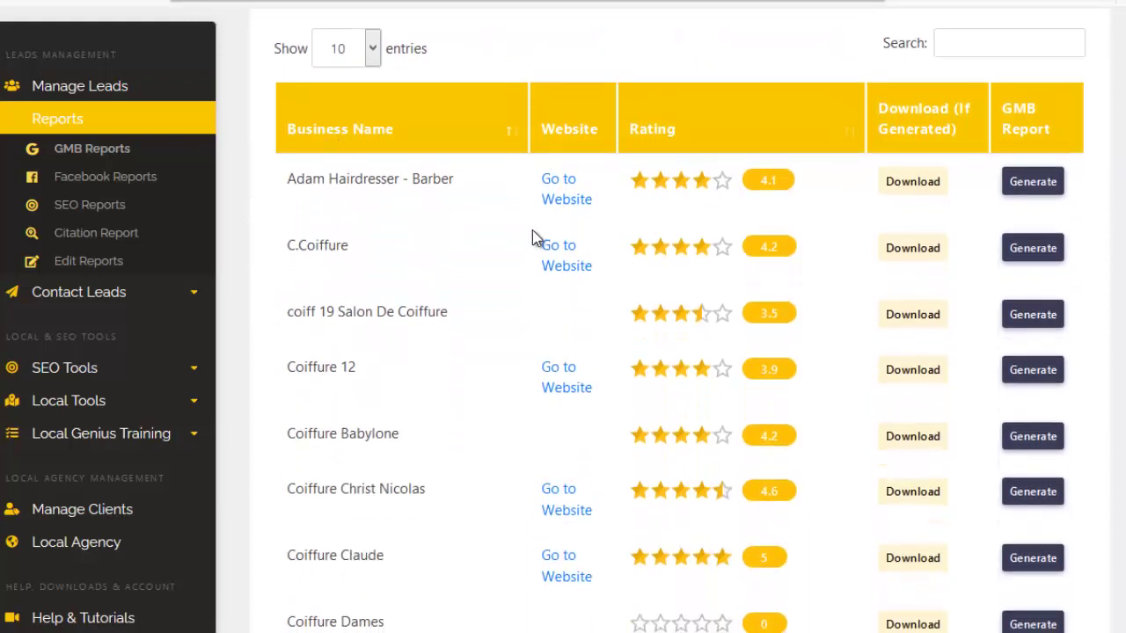
{"action": "left_click", "coordinate": [1032, 182]}
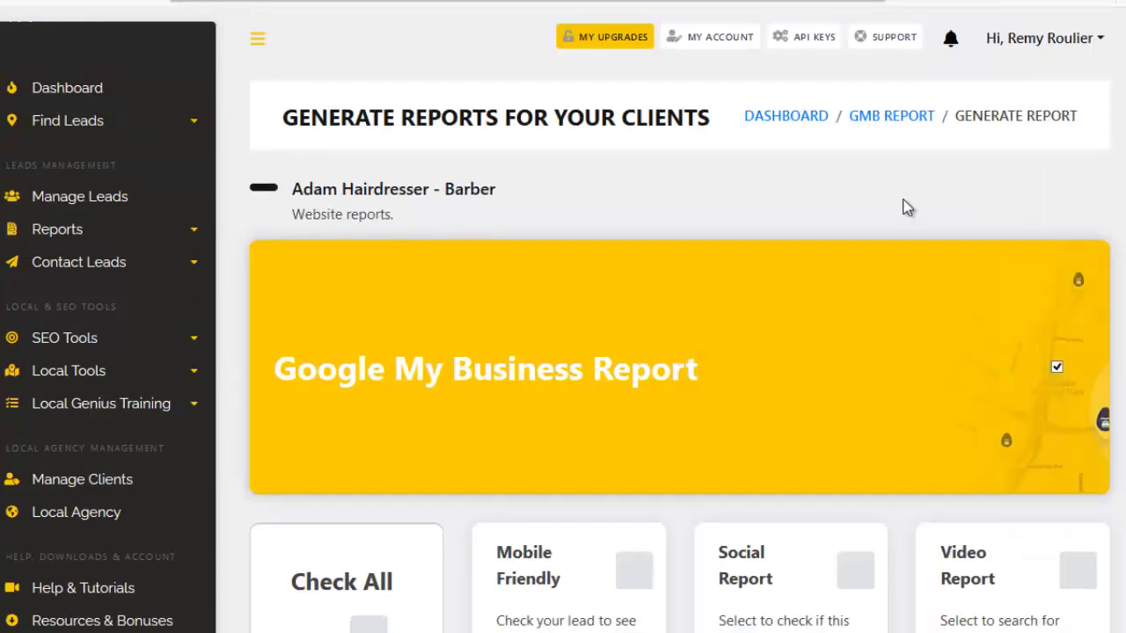
{"action": "scroll", "coordinate": [905, 206], "scroll_direction": "down", "scroll_amount": 6}
{"action": "scroll", "coordinate": [525, 328], "scroll_direction": "down", "scroll_amount": 6}
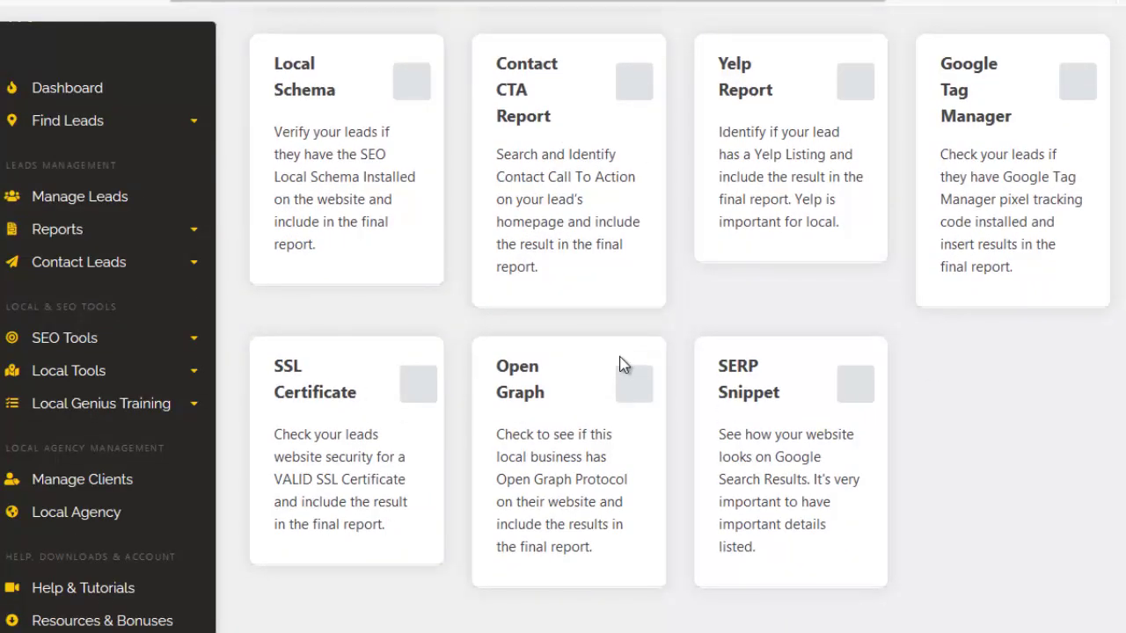
{"action": "scroll", "coordinate": [620, 365], "scroll_direction": "up", "scroll_amount": 10}
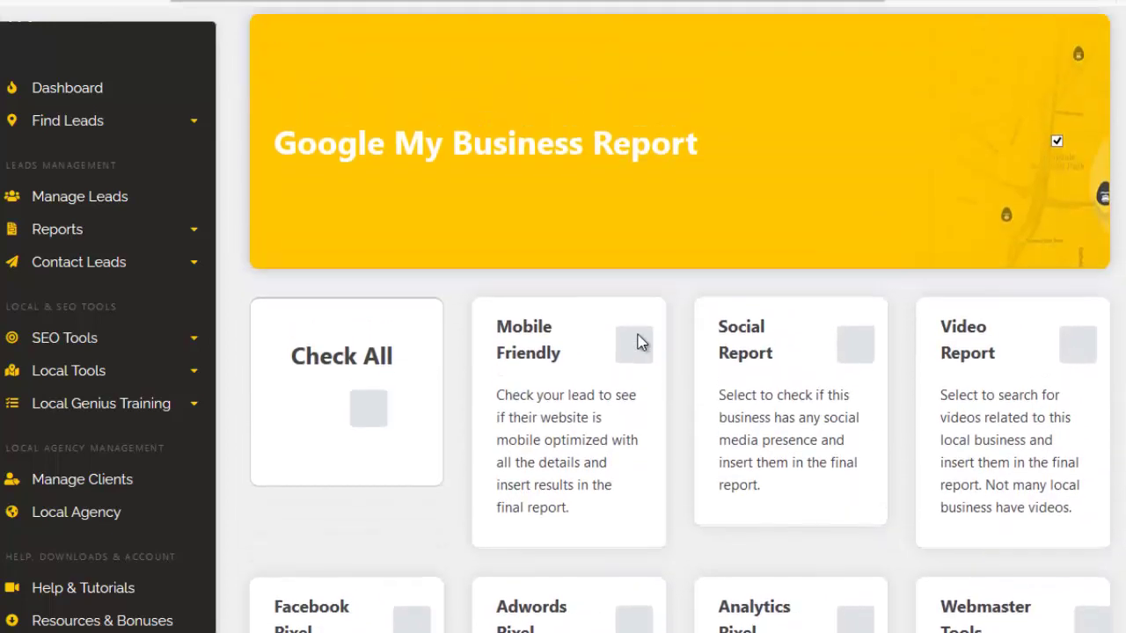
- Include all the optional checks and generate the Google My Business report for Adam Hairdresser - Barber
{"action": "scroll", "coordinate": [616, 269], "scroll_direction": "down", "scroll_amount": 2}
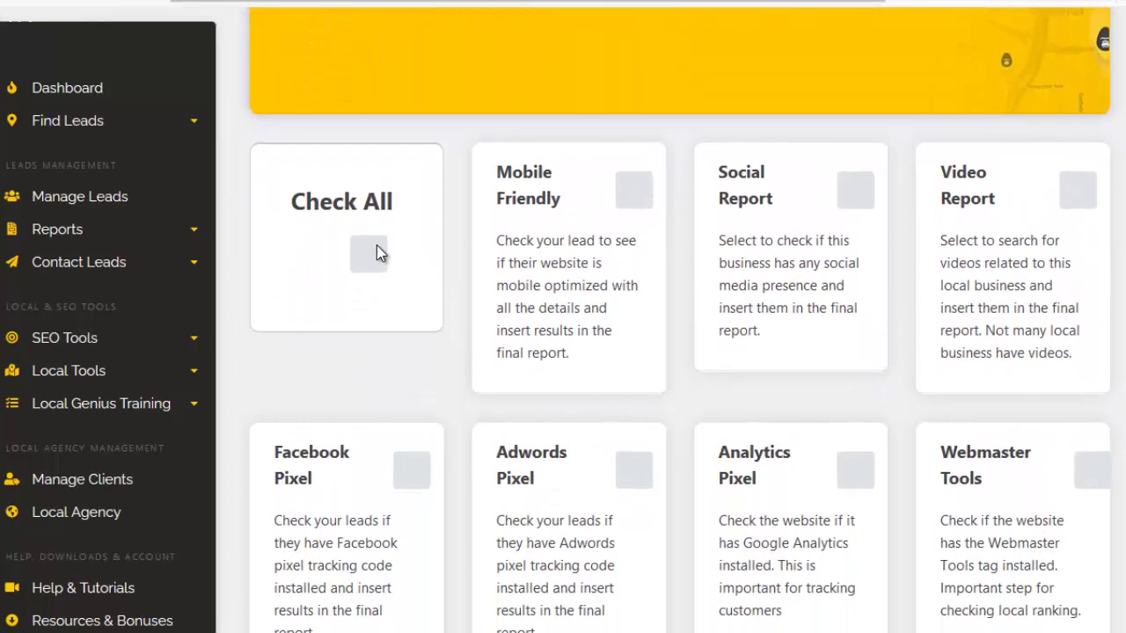
{"action": "left_click", "coordinate": [369, 254]}
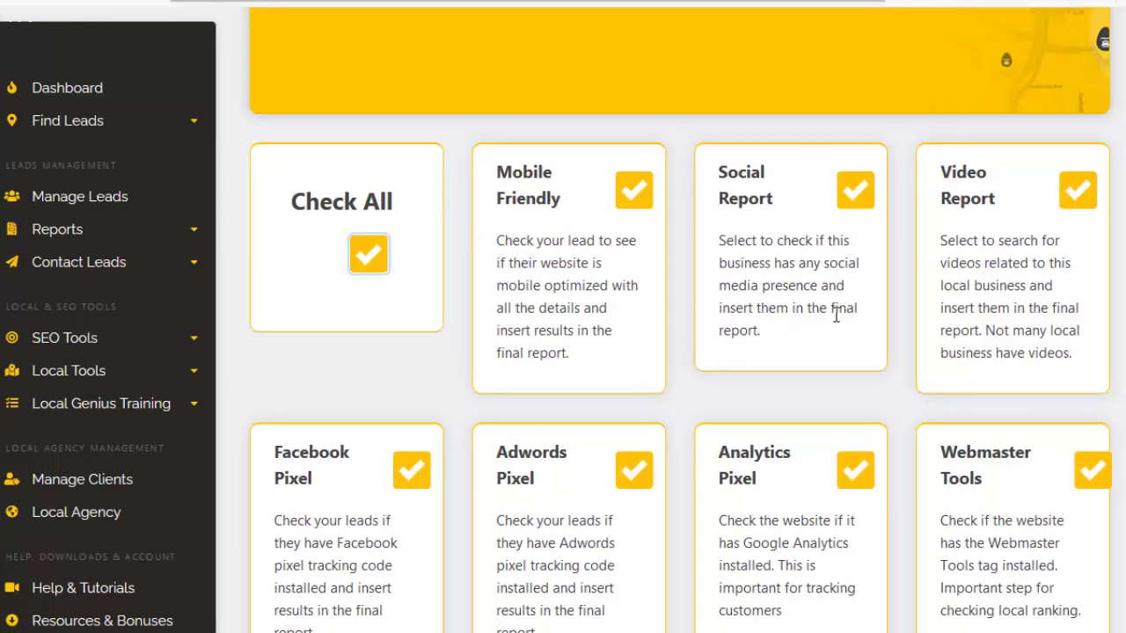
{"action": "scroll", "coordinate": [783, 307], "scroll_direction": "down", "scroll_amount": 6}
{"action": "scroll", "coordinate": [779, 284], "scroll_direction": "up", "scroll_amount": 5}
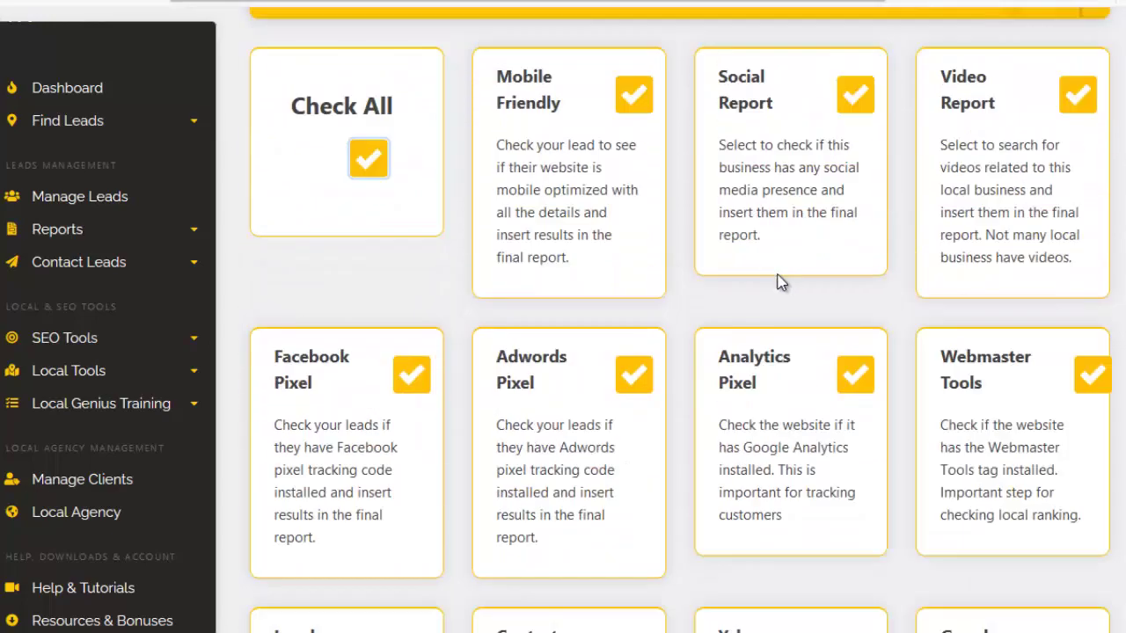
{"action": "scroll", "coordinate": [799, 289], "scroll_direction": "down", "scroll_amount": 8}
{"action": "scroll", "coordinate": [774, 352], "scroll_direction": "down", "scroll_amount": 1}
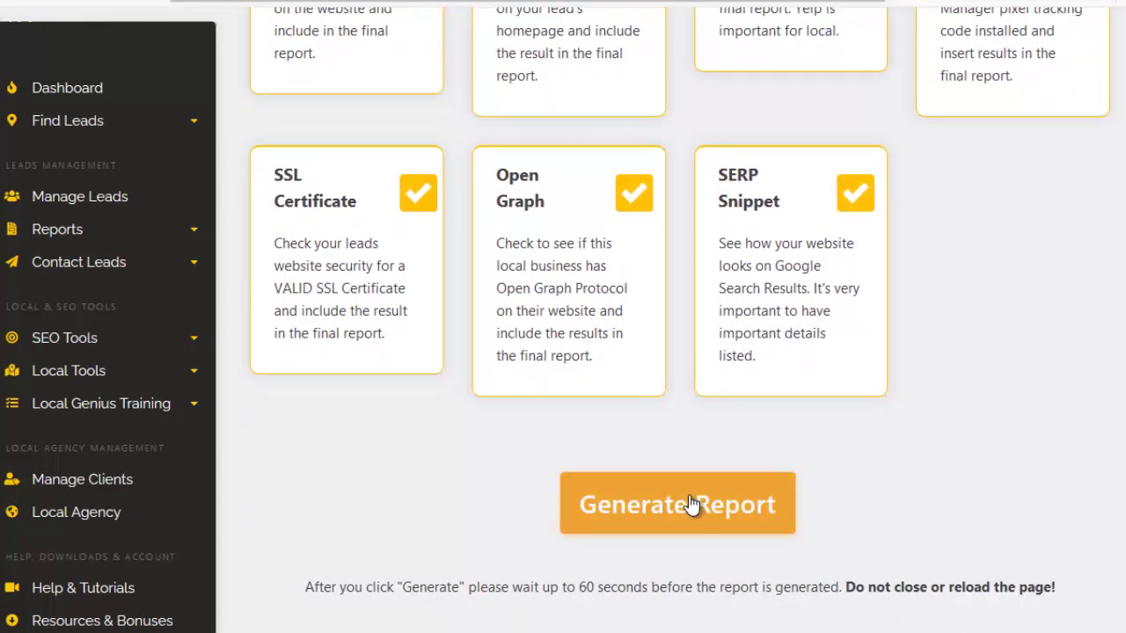
{"action": "left_click", "coordinate": [690, 504]}
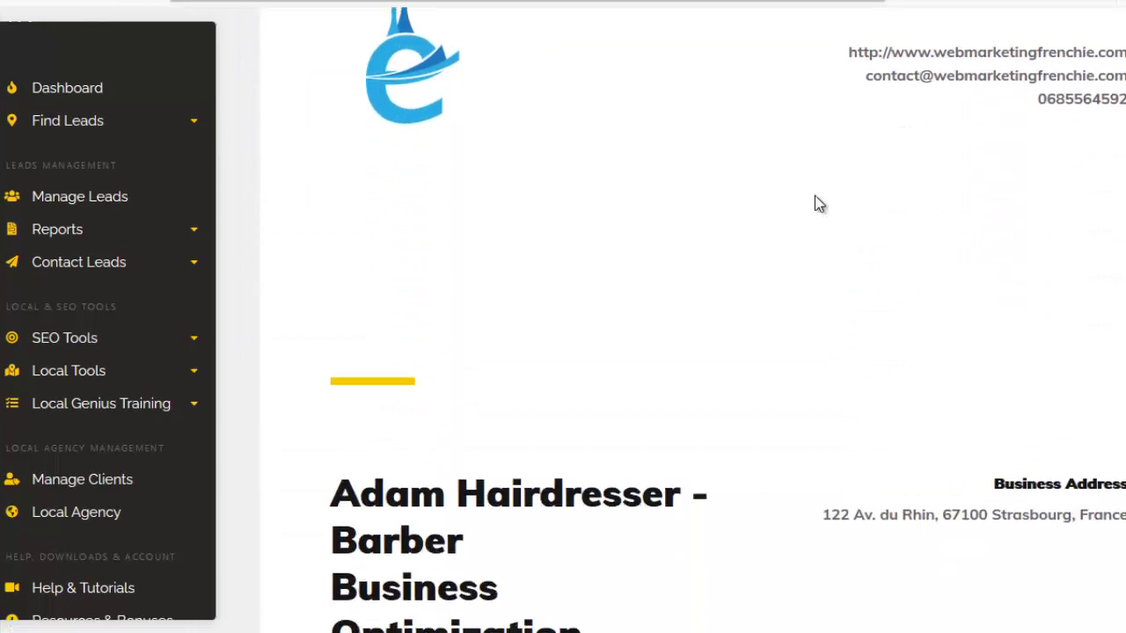
- Review the generated report's cover, Google My Business introduction and the minimum contact details check for Adam Hairdresser - Barber
{"action": "scroll", "coordinate": [528, 220], "scroll_direction": "up", "scroll_amount": 2}
{"action": "scroll", "coordinate": [598, 264], "scroll_direction": "down", "scroll_amount": 9}
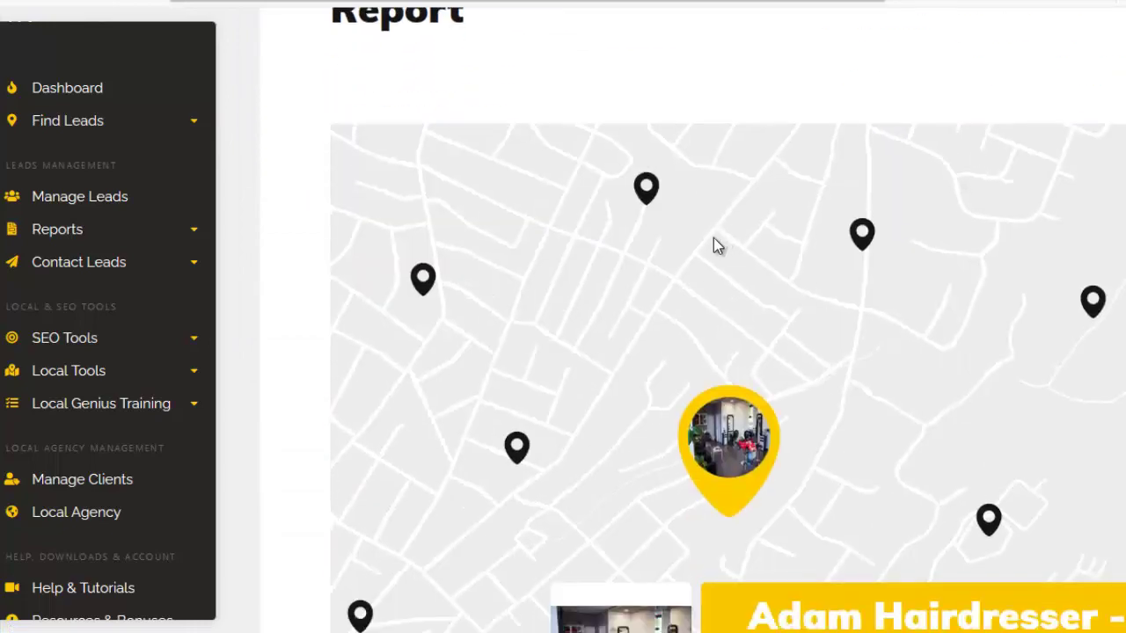
{"action": "scroll", "coordinate": [713, 238], "scroll_direction": "down", "scroll_amount": 10}
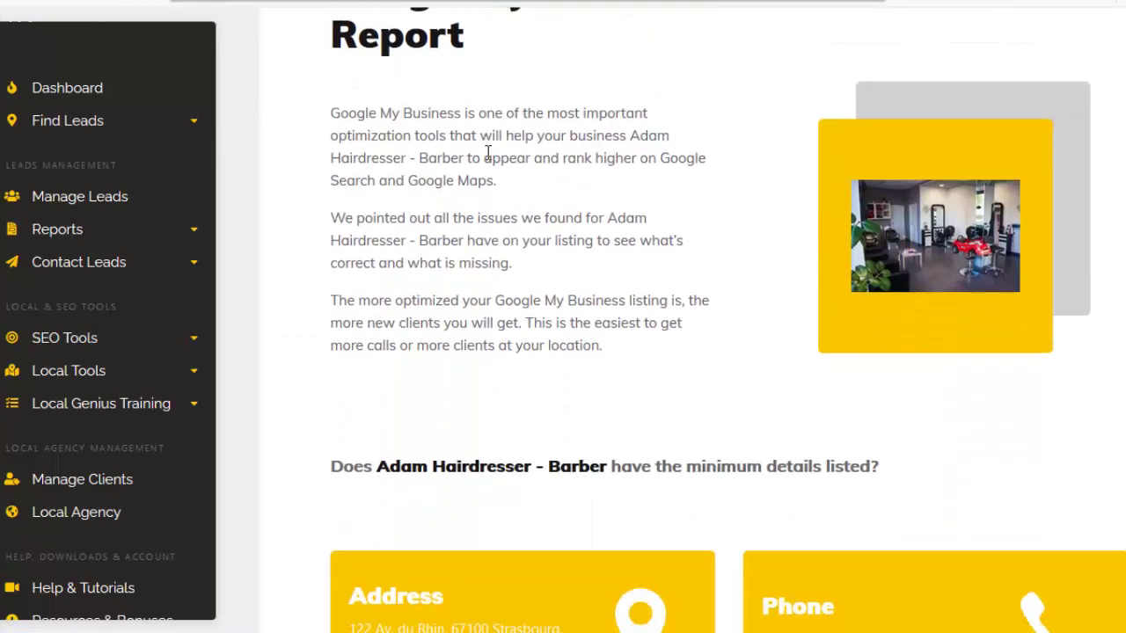
{"action": "scroll", "coordinate": [571, 141], "scroll_direction": "up", "scroll_amount": 2}
{"action": "scroll", "coordinate": [692, 256], "scroll_direction": "down", "scroll_amount": 5}
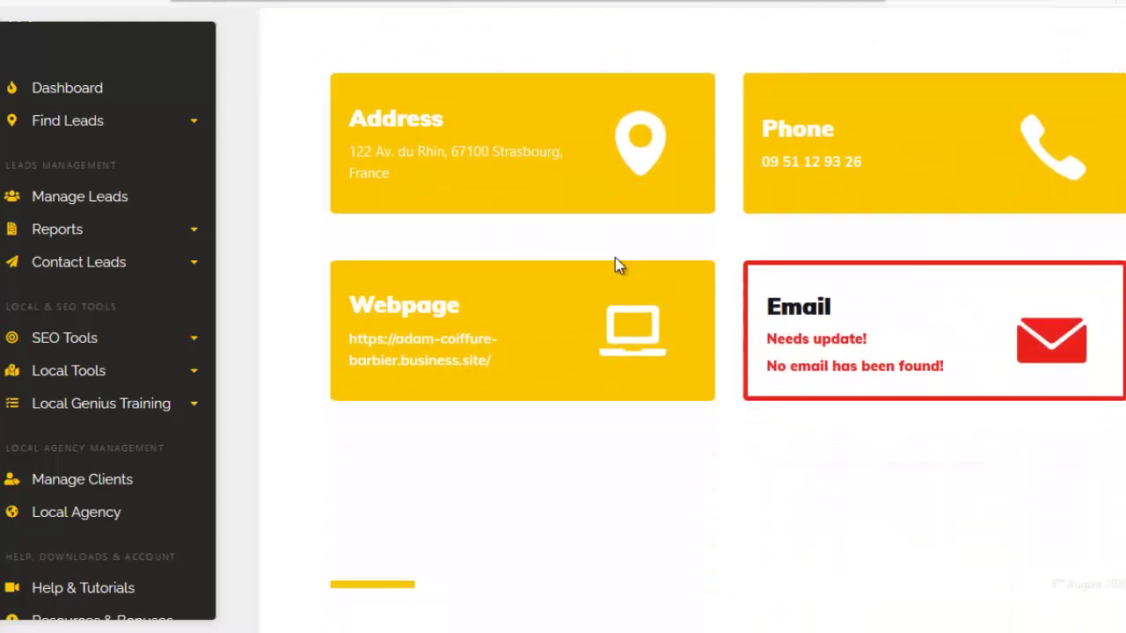
{"action": "scroll", "coordinate": [528, 317], "scroll_direction": "up", "scroll_amount": 3}
{"action": "scroll", "coordinate": [647, 322], "scroll_direction": "up", "scroll_amount": 1}
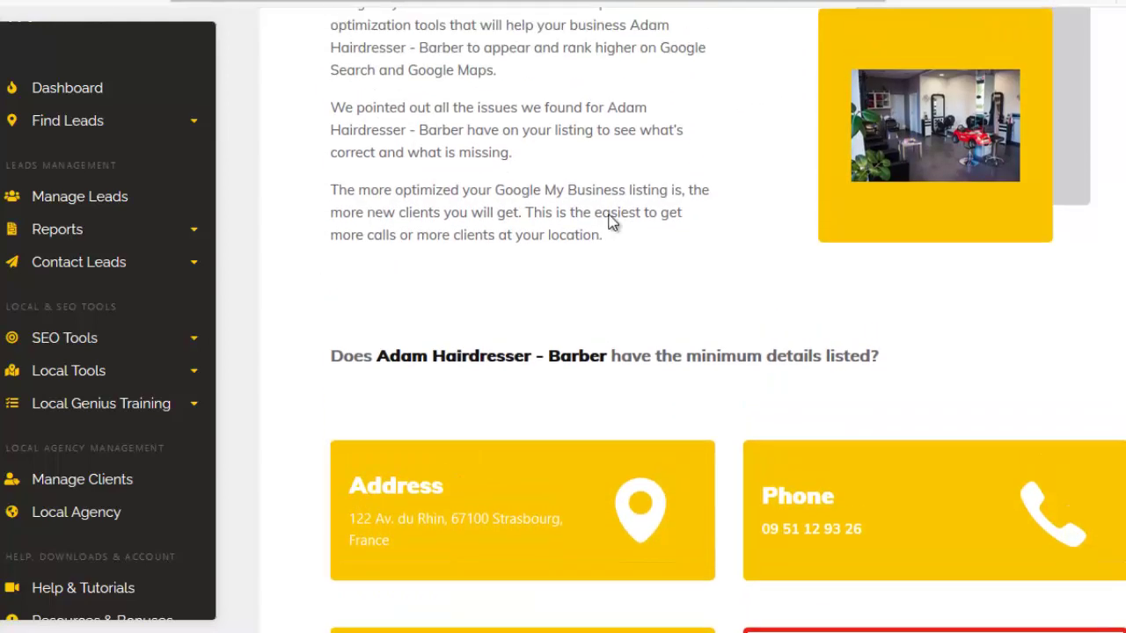
{"action": "scroll", "coordinate": [711, 220], "scroll_direction": "down", "scroll_amount": 3}
{"action": "scroll", "coordinate": [880, 387], "scroll_direction": "down", "scroll_amount": 2}
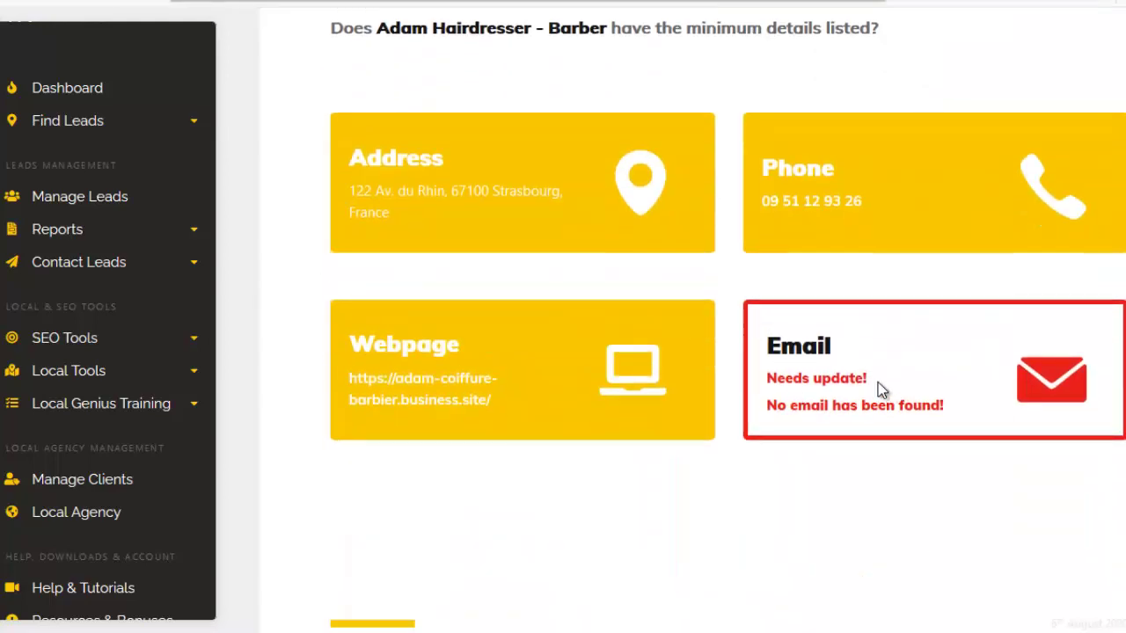
{"action": "scroll", "coordinate": [790, 427], "scroll_direction": "up", "scroll_amount": 1}
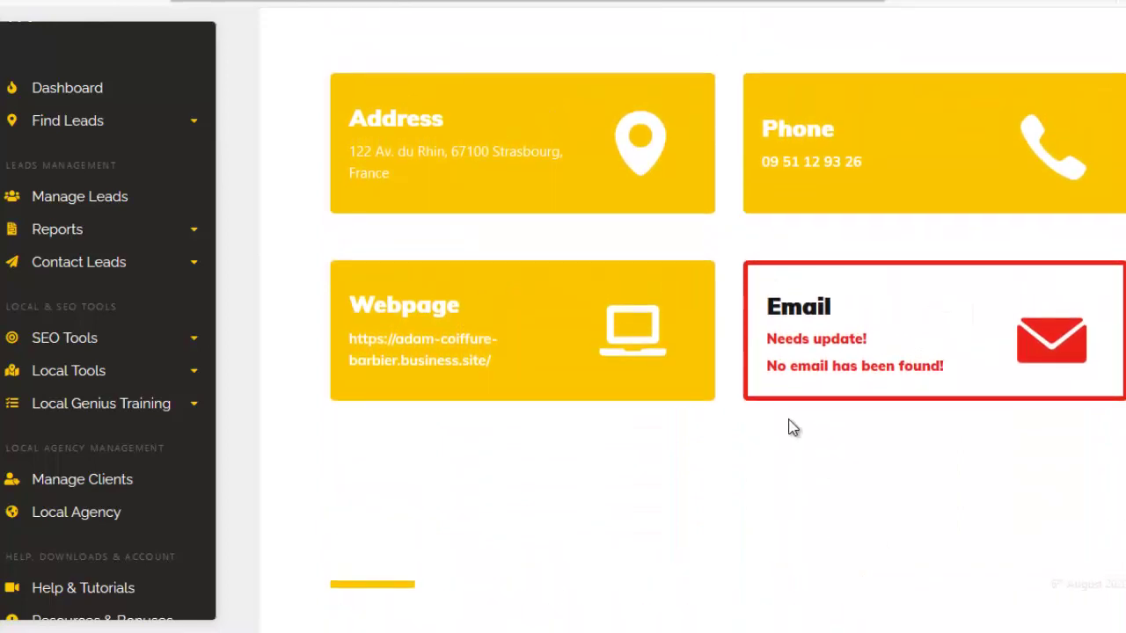
{"action": "scroll", "coordinate": [827, 439], "scroll_direction": "up", "scroll_amount": 1}
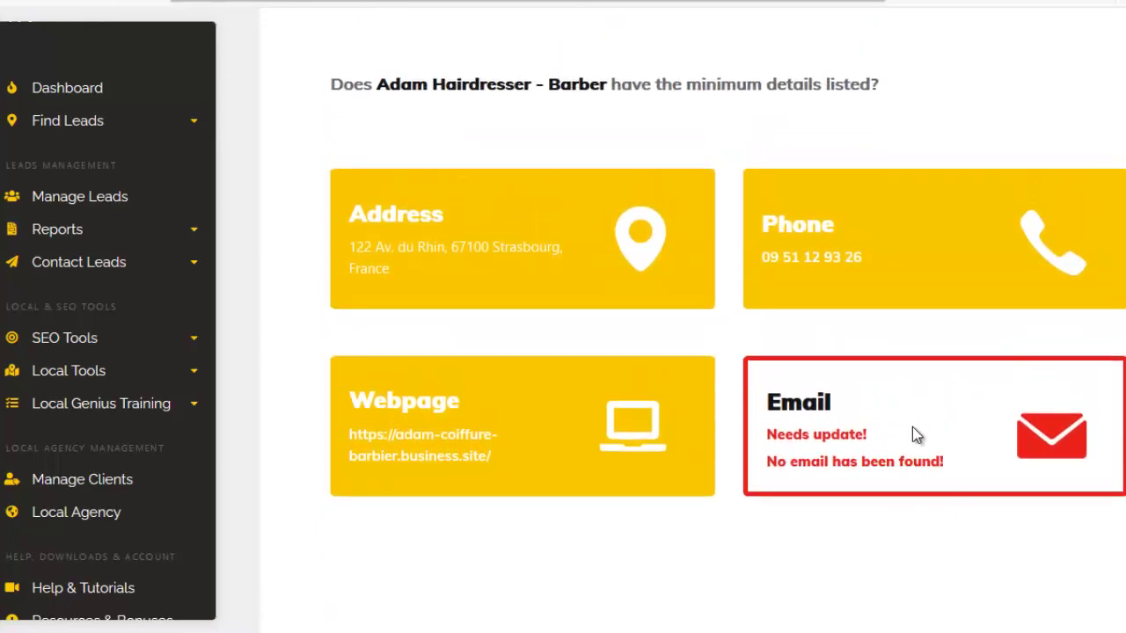
{"action": "scroll", "coordinate": [633, 264], "scroll_direction": "down", "scroll_amount": 6}
{"action": "scroll", "coordinate": [936, 352], "scroll_direction": "up", "scroll_amount": 4}
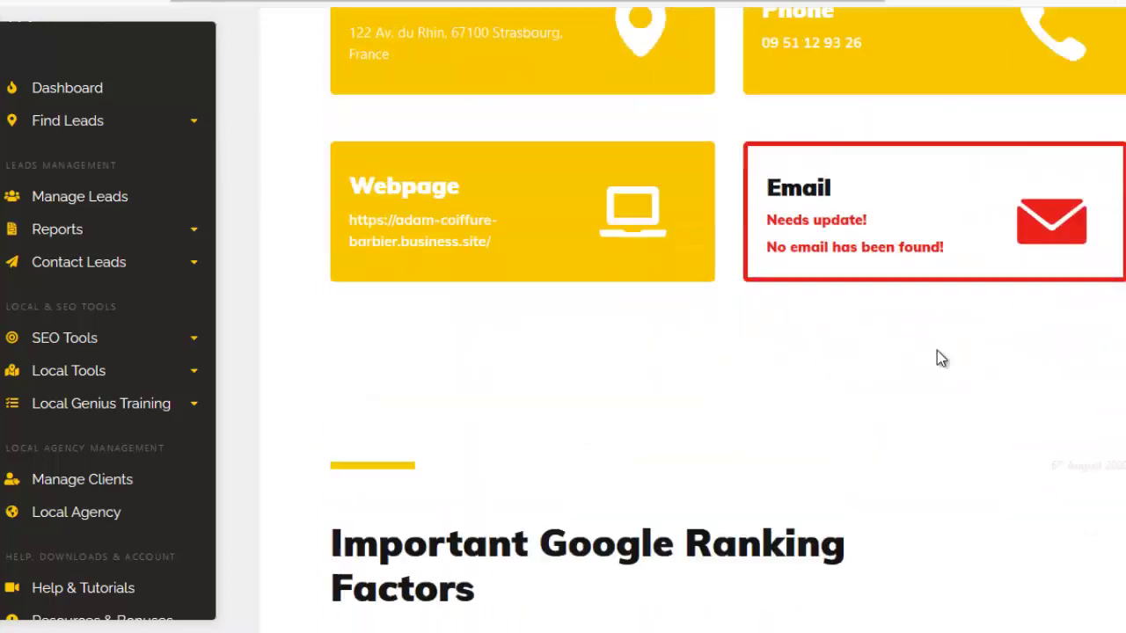
- Examine the six important Google ranking factors in the report and glance at the local hairdresser listings in Google Search
{"action": "scroll", "coordinate": [937, 352], "scroll_direction": "down", "scroll_amount": 4}
{"action": "scroll", "coordinate": [587, 299], "scroll_direction": "down", "scroll_amount": 1}
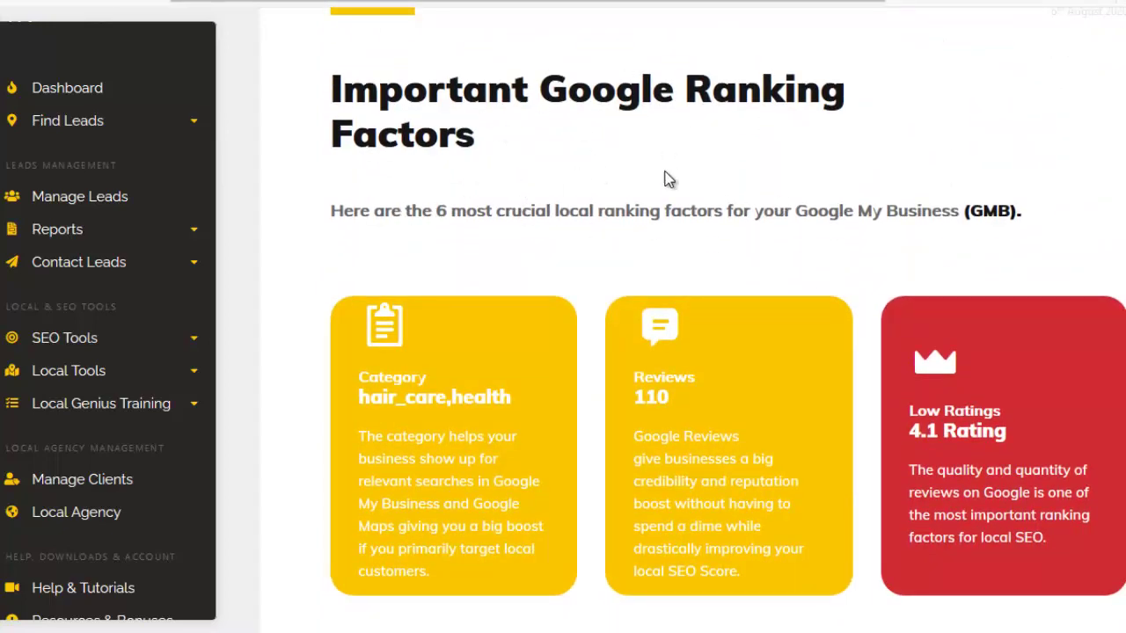
{"action": "scroll", "coordinate": [734, 205], "scroll_direction": "down", "scroll_amount": 4}
{"action": "scroll", "coordinate": [791, 220], "scroll_direction": "up", "scroll_amount": 1}
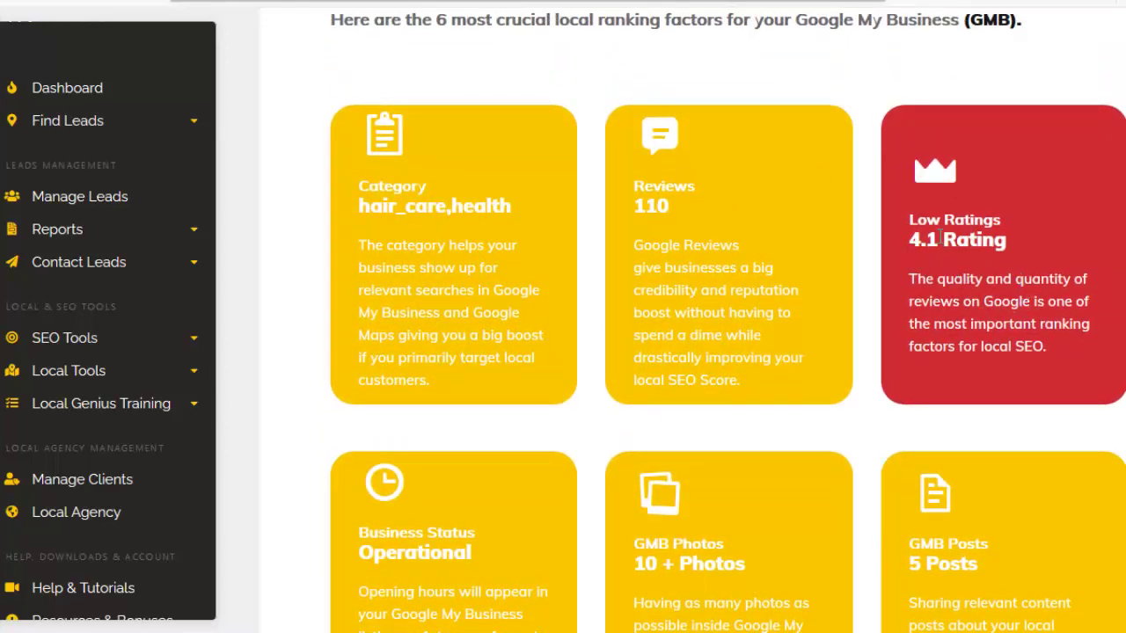
{"action": "scroll", "coordinate": [1010, 271], "scroll_direction": "down", "scroll_amount": 2}
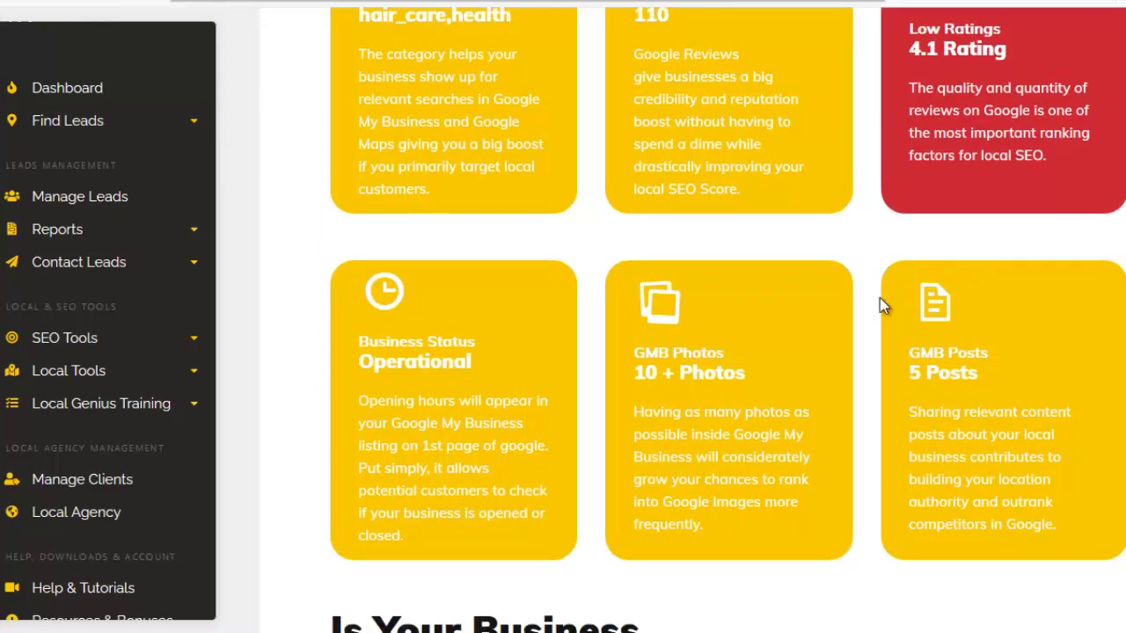
{"action": "scroll", "coordinate": [882, 304], "scroll_direction": "up", "scroll_amount": 4}
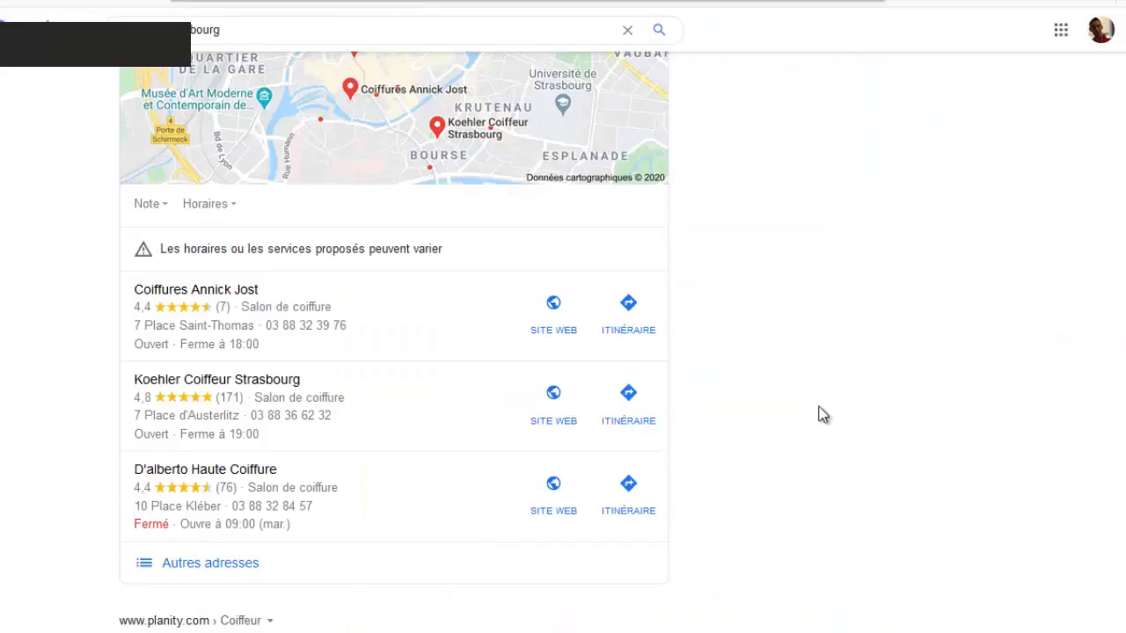
{"action": "scroll", "coordinate": [232, 221], "scroll_direction": "down", "scroll_amount": 2}
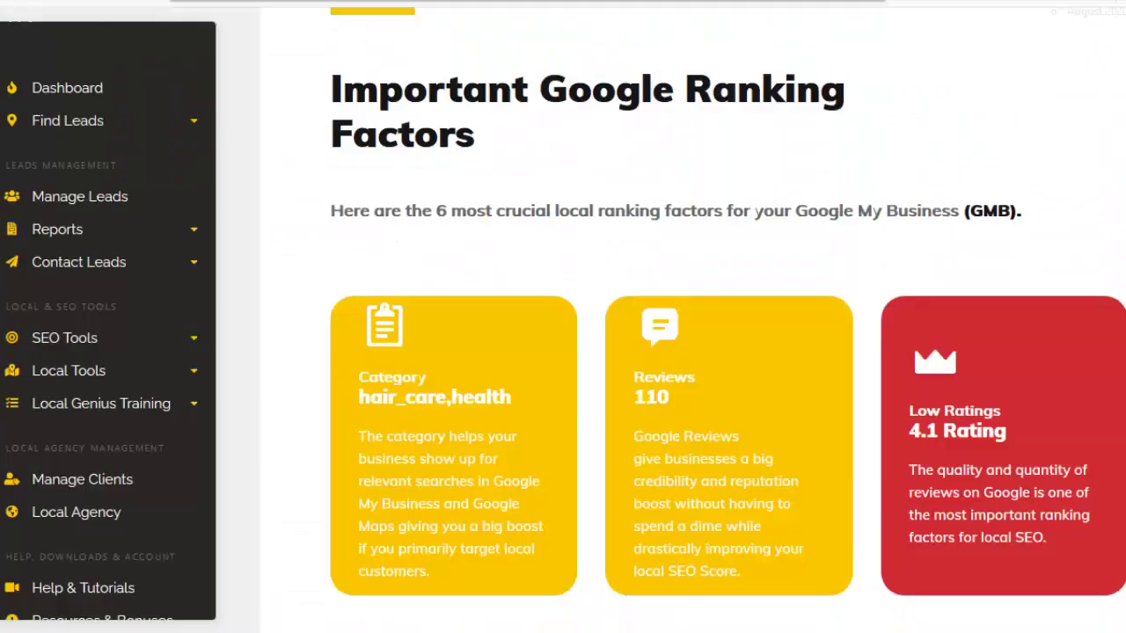
{"action": "scroll", "coordinate": [885, 223], "scroll_direction": "down", "scroll_amount": 14}
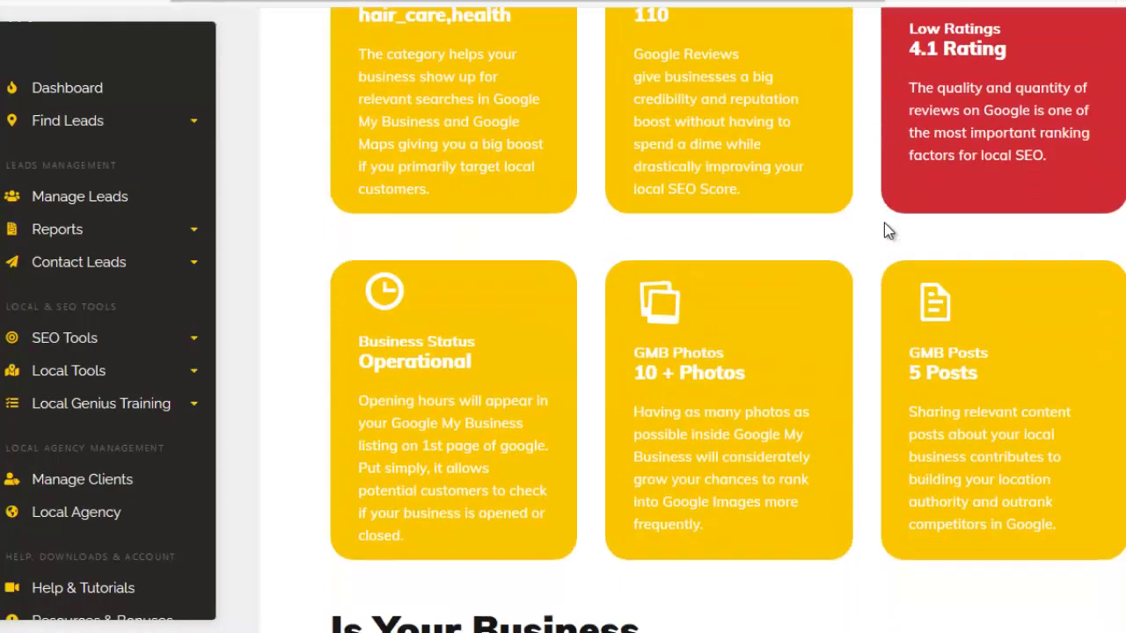
- Look through the customer reviews and the top 5 competitors section of the report
{"action": "scroll", "coordinate": [633, 231], "scroll_direction": "down", "scroll_amount": 13}
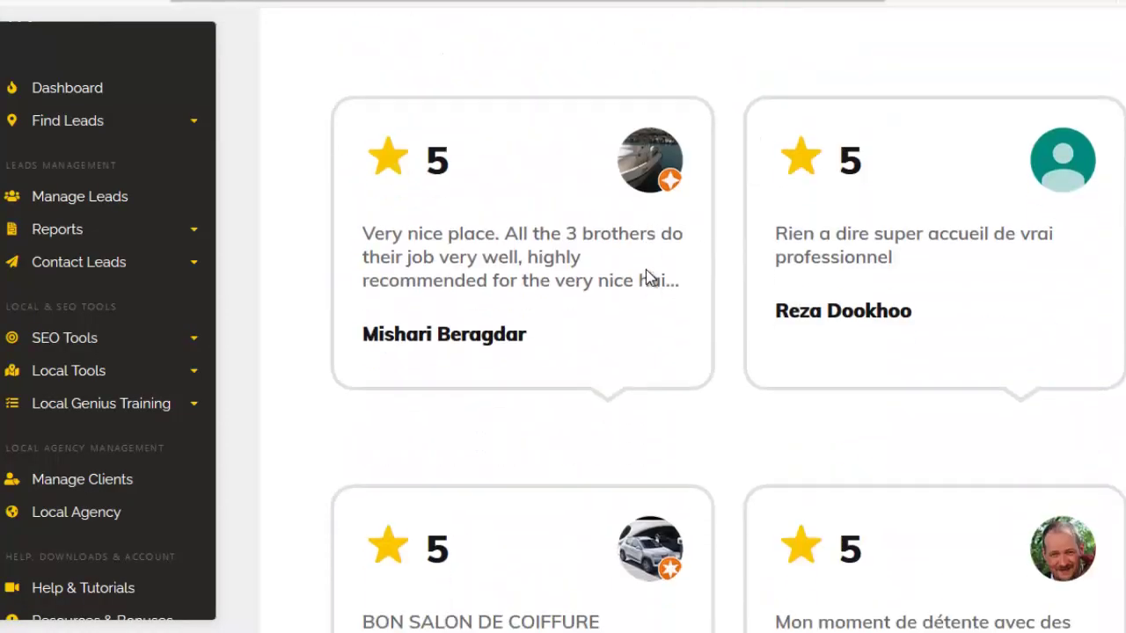
{"action": "scroll", "coordinate": [755, 306], "scroll_direction": "down", "scroll_amount": 12}
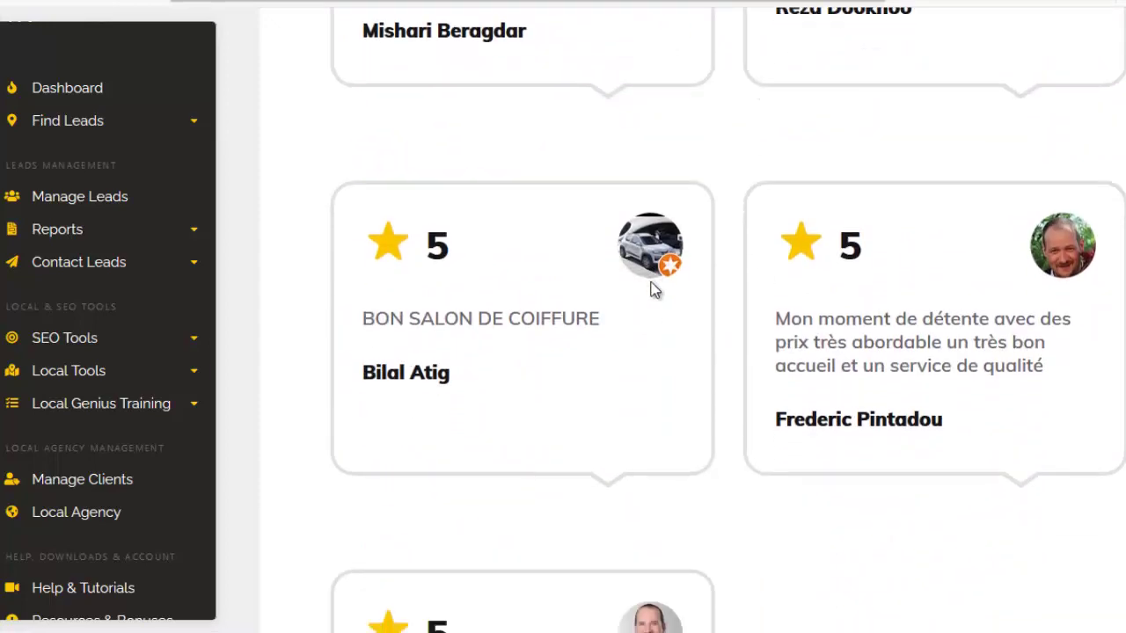
{"action": "scroll", "coordinate": [718, 323], "scroll_direction": "down", "scroll_amount": 4}
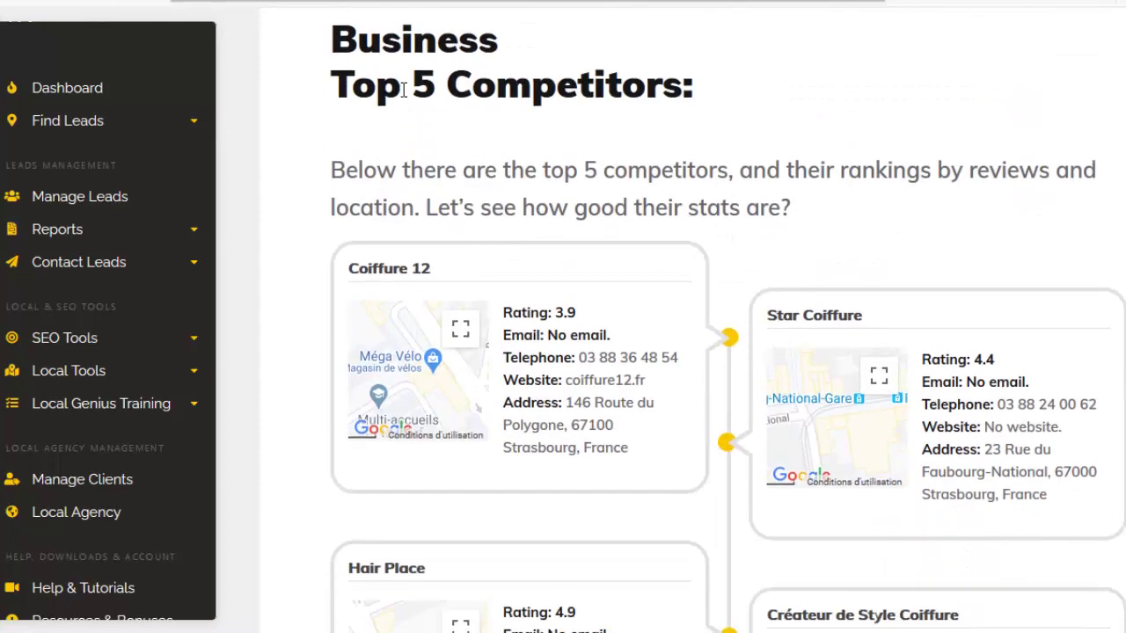
{"action": "scroll", "coordinate": [628, 144], "scroll_direction": "down", "scroll_amount": 5}
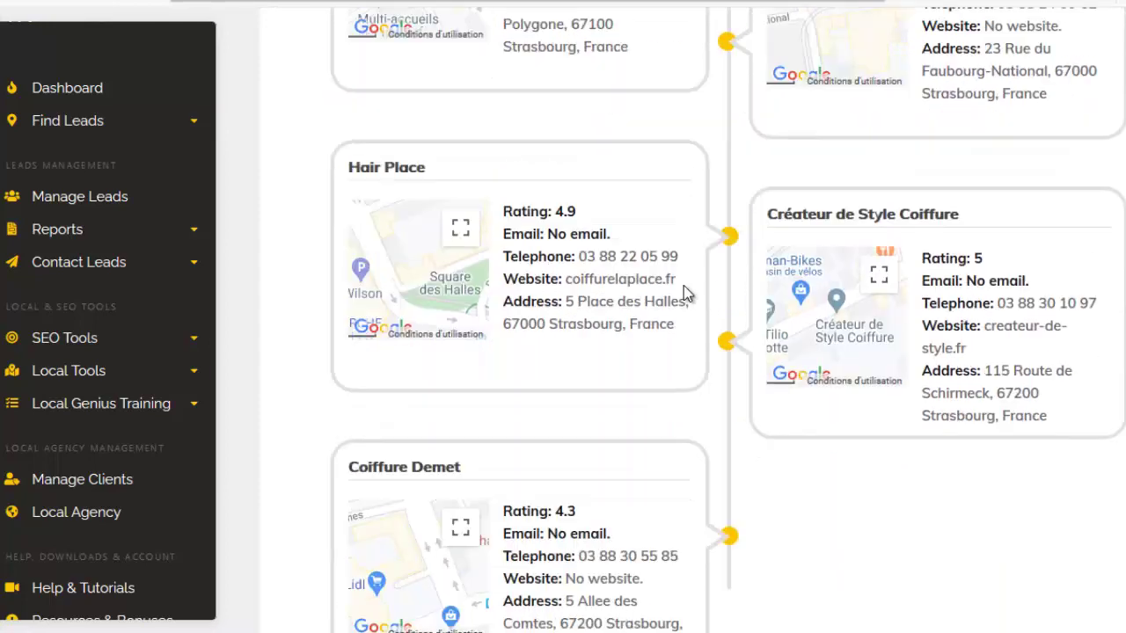
{"action": "scroll", "coordinate": [683, 285], "scroll_direction": "down", "scroll_amount": 3}
{"action": "scroll", "coordinate": [721, 320], "scroll_direction": "up", "scroll_amount": 5}
{"action": "scroll", "coordinate": [774, 246], "scroll_direction": "down", "scroll_amount": 4}
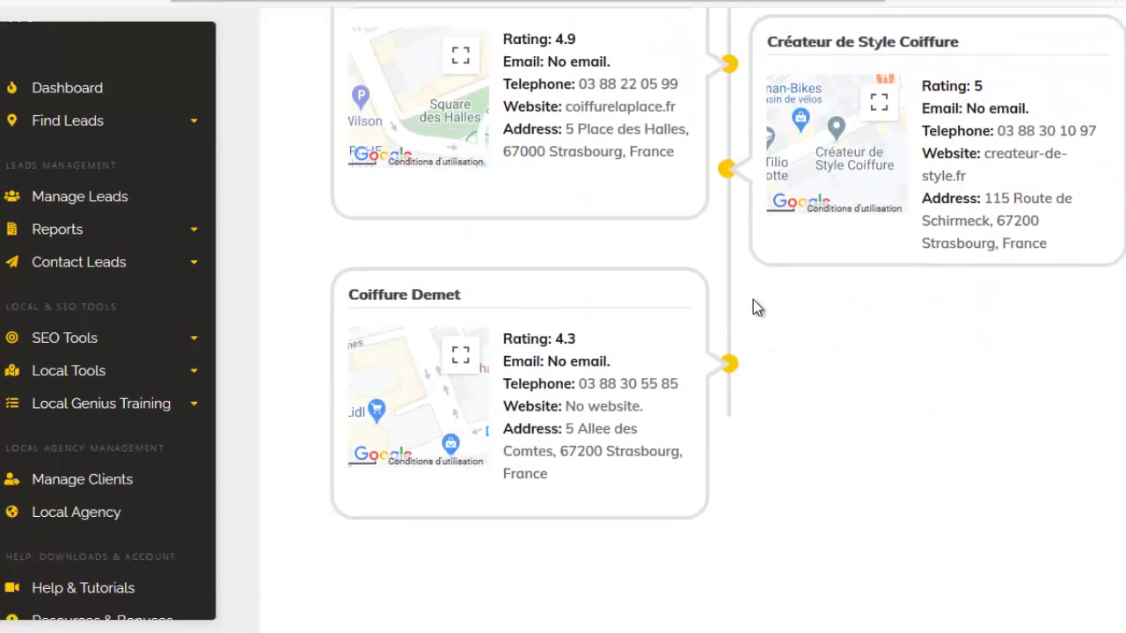
- Check the business website's desktop and mobile previews and the social media profiles section of the report
{"action": "scroll", "coordinate": [752, 304], "scroll_direction": "down", "scroll_amount": 15}
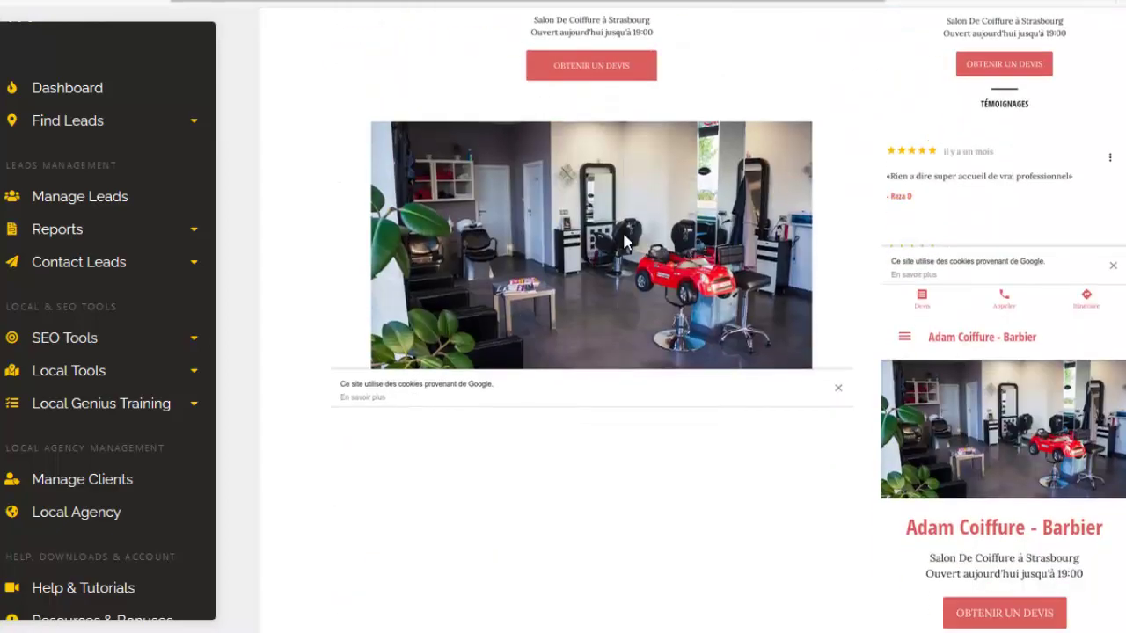
{"action": "scroll", "coordinate": [626, 220], "scroll_direction": "down", "scroll_amount": 1}
{"action": "scroll", "coordinate": [630, 194], "scroll_direction": "up", "scroll_amount": 5}
{"action": "scroll", "coordinate": [615, 201], "scroll_direction": "down", "scroll_amount": 7}
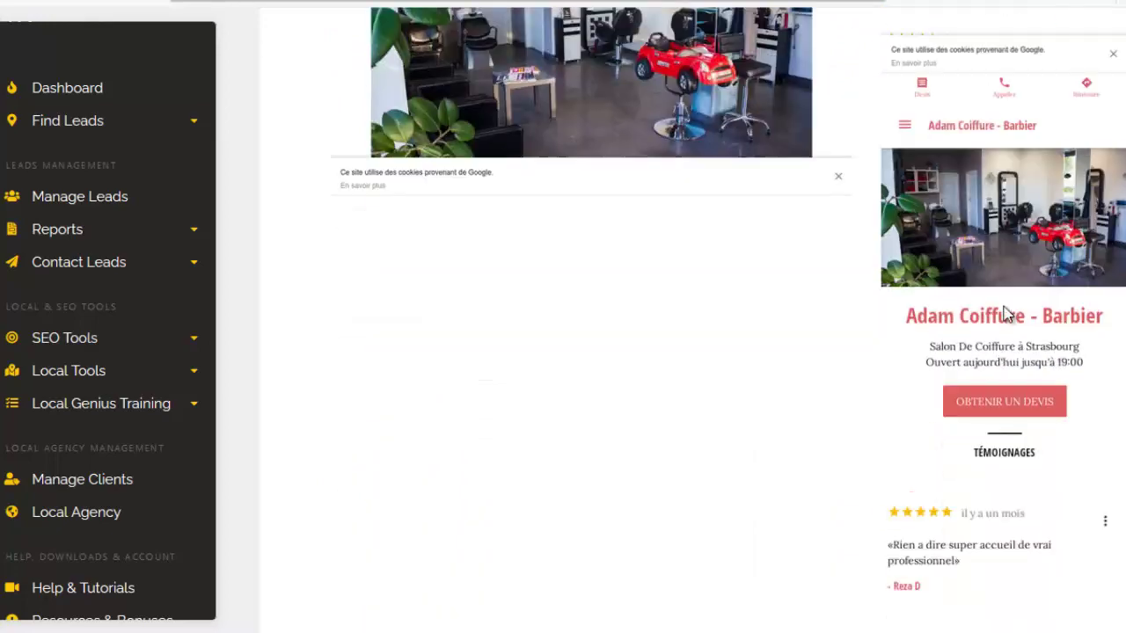
{"action": "scroll", "coordinate": [809, 347], "scroll_direction": "down", "scroll_amount": 15}
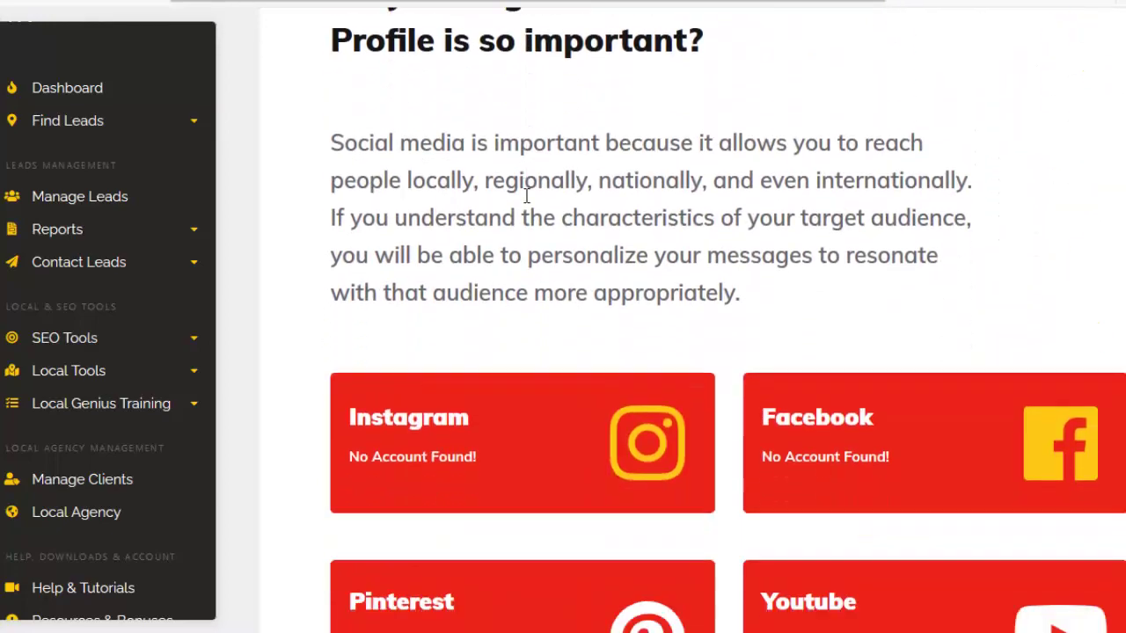
{"action": "scroll", "coordinate": [528, 198], "scroll_direction": "down", "scroll_amount": 5}
- Examine the report's Facebook Pixel, search advertising and Google Analytics tracking sections
{"action": "scroll", "coordinate": [726, 288], "scroll_direction": "down", "scroll_amount": 10}
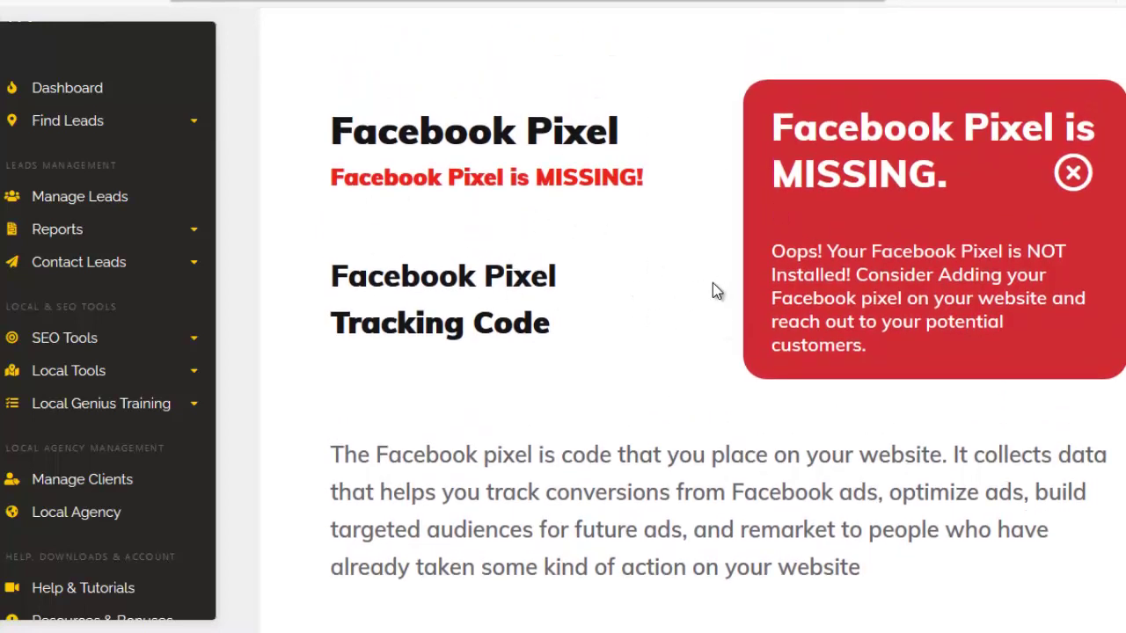
{"action": "scroll", "coordinate": [715, 268], "scroll_direction": "down", "scroll_amount": 10}
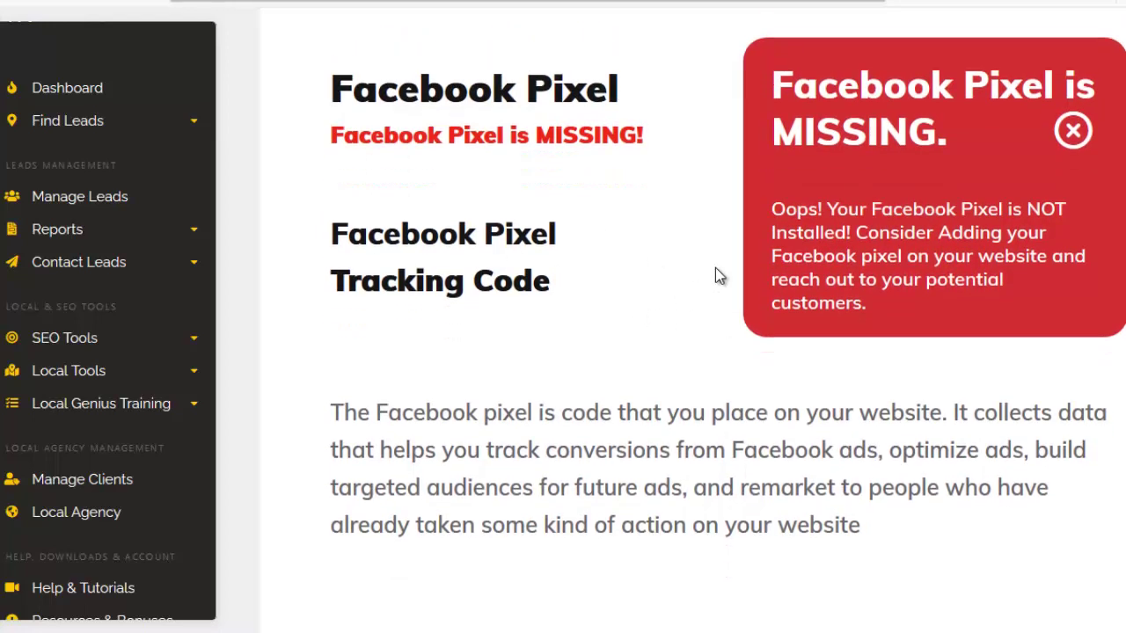
{"action": "scroll", "coordinate": [632, 238], "scroll_direction": "down", "scroll_amount": 4}
{"action": "scroll", "coordinate": [696, 322], "scroll_direction": "up", "scroll_amount": 2}
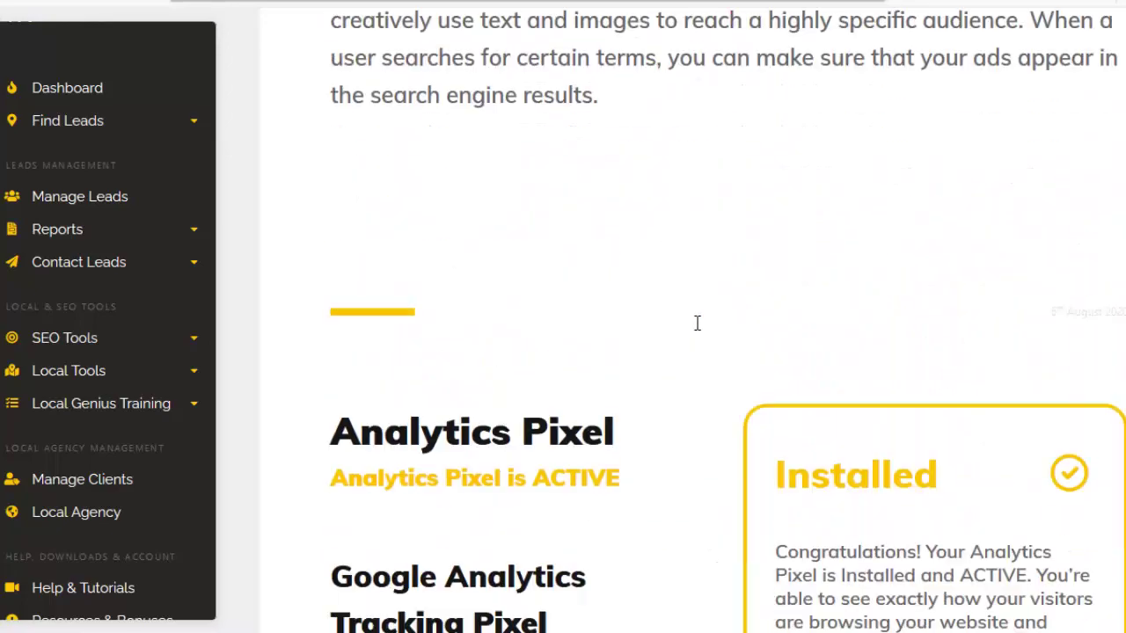
{"action": "scroll", "coordinate": [615, 352], "scroll_direction": "down", "scroll_amount": 3}
{"action": "scroll", "coordinate": [674, 214], "scroll_direction": "down", "scroll_amount": 2}
{"action": "scroll", "coordinate": [492, 390], "scroll_direction": "up", "scroll_amount": 3}
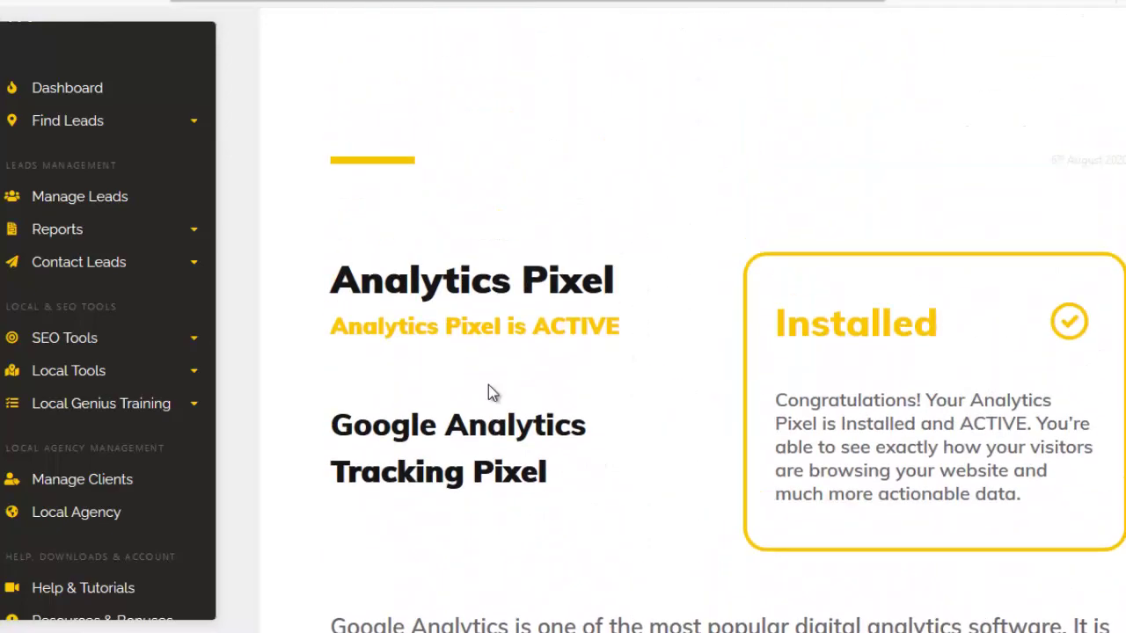
{"action": "scroll", "coordinate": [633, 220], "scroll_direction": "down", "scroll_amount": 3}
{"action": "scroll", "coordinate": [729, 238], "scroll_direction": "down", "scroll_amount": 7}
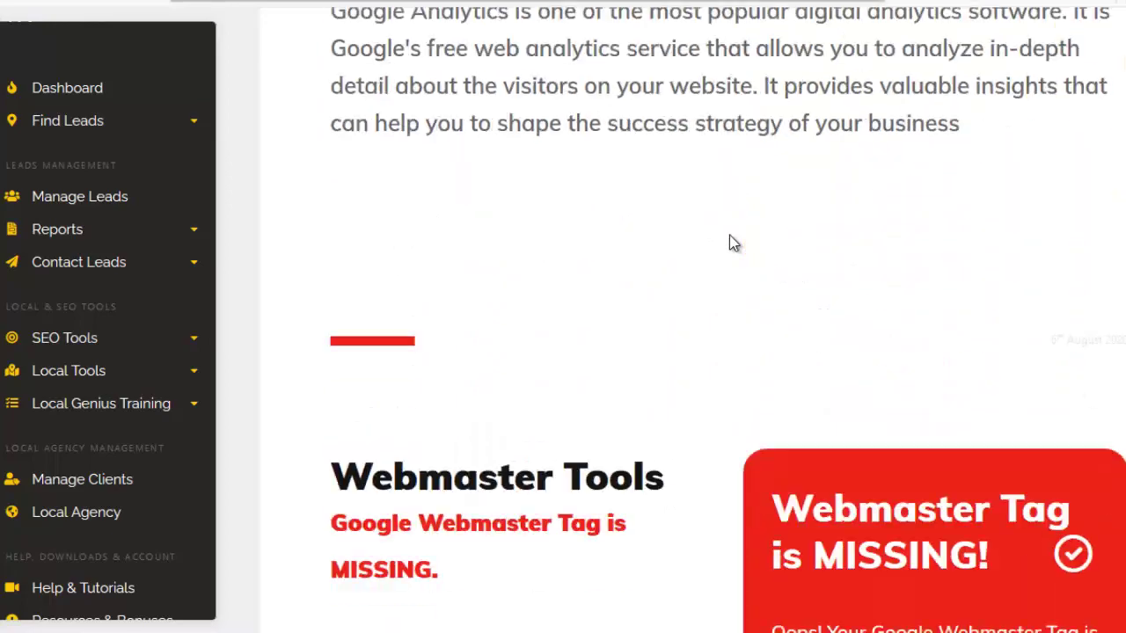
- Review the Webmaster Tools, Markup Schema, Tag Manager, SSL, Open Graph and SERP snippet checks through to the Report Overview
{"action": "scroll", "coordinate": [580, 224], "scroll_direction": "down", "scroll_amount": 2}
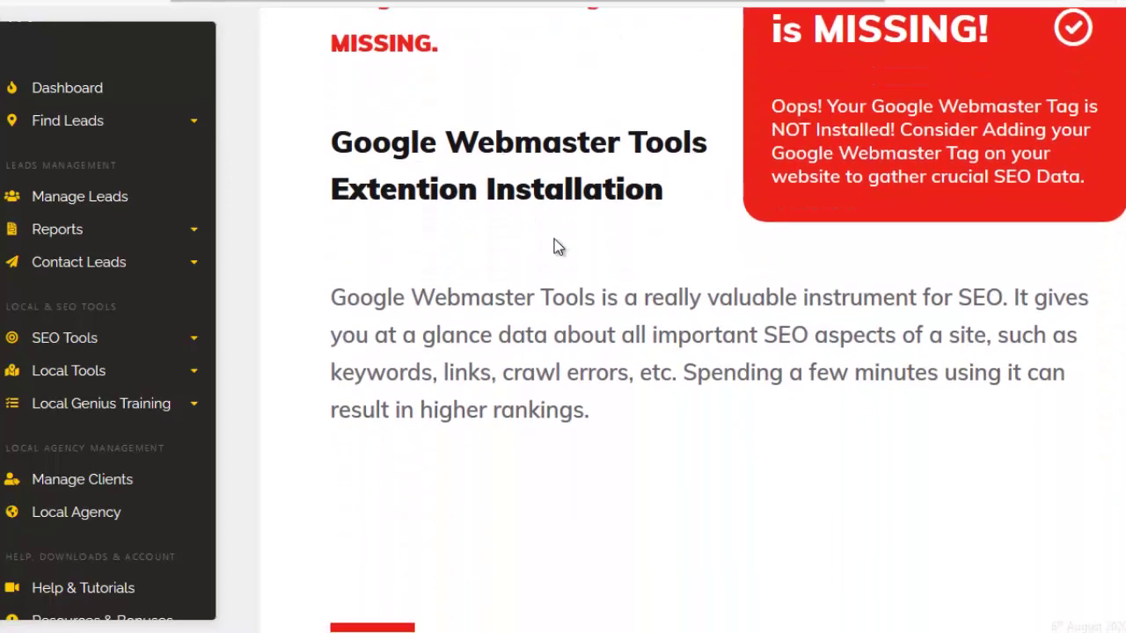
{"action": "scroll", "coordinate": [493, 229], "scroll_direction": "up", "scroll_amount": 2}
{"action": "scroll", "coordinate": [615, 220], "scroll_direction": "down", "scroll_amount": 20}
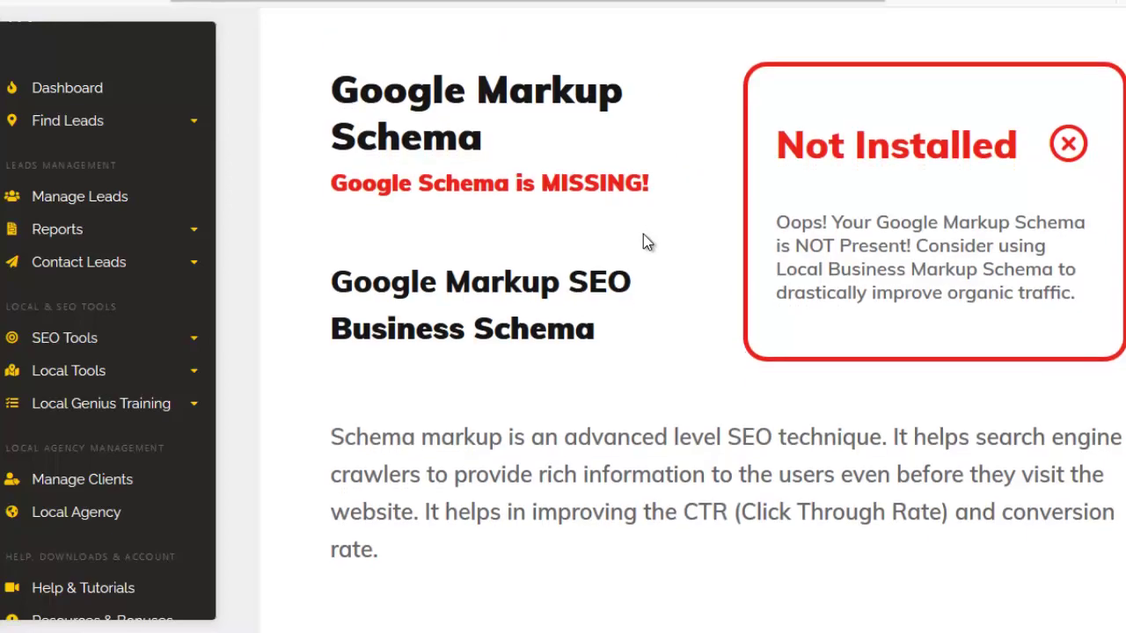
{"action": "scroll", "coordinate": [677, 269], "scroll_direction": "down", "scroll_amount": 20}
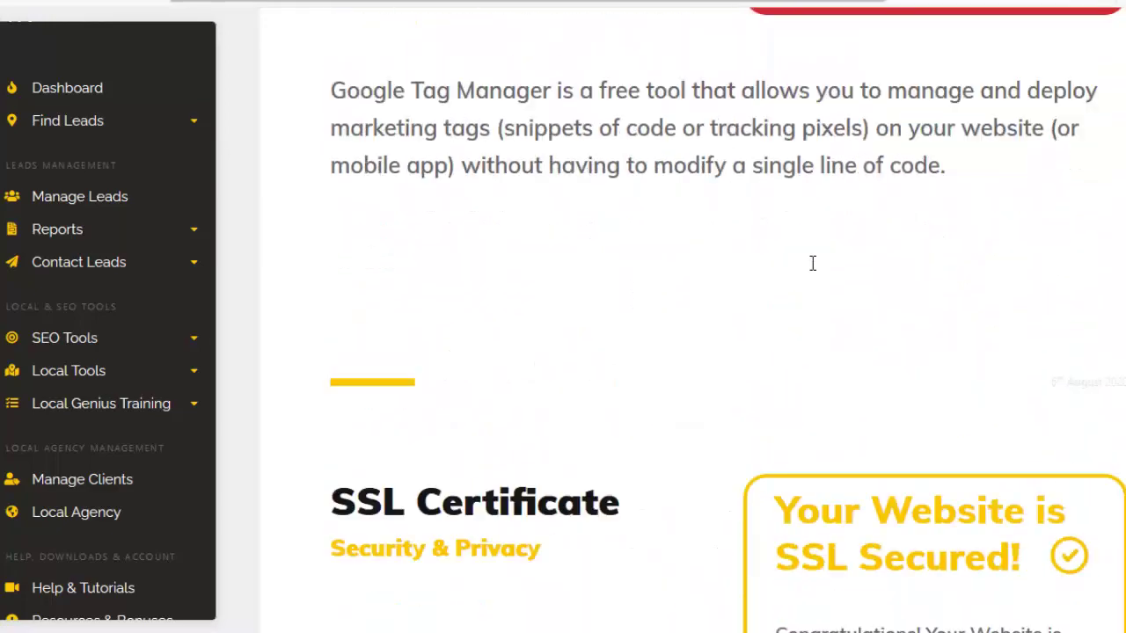
{"action": "scroll", "coordinate": [786, 260], "scroll_direction": "down", "scroll_amount": 12}
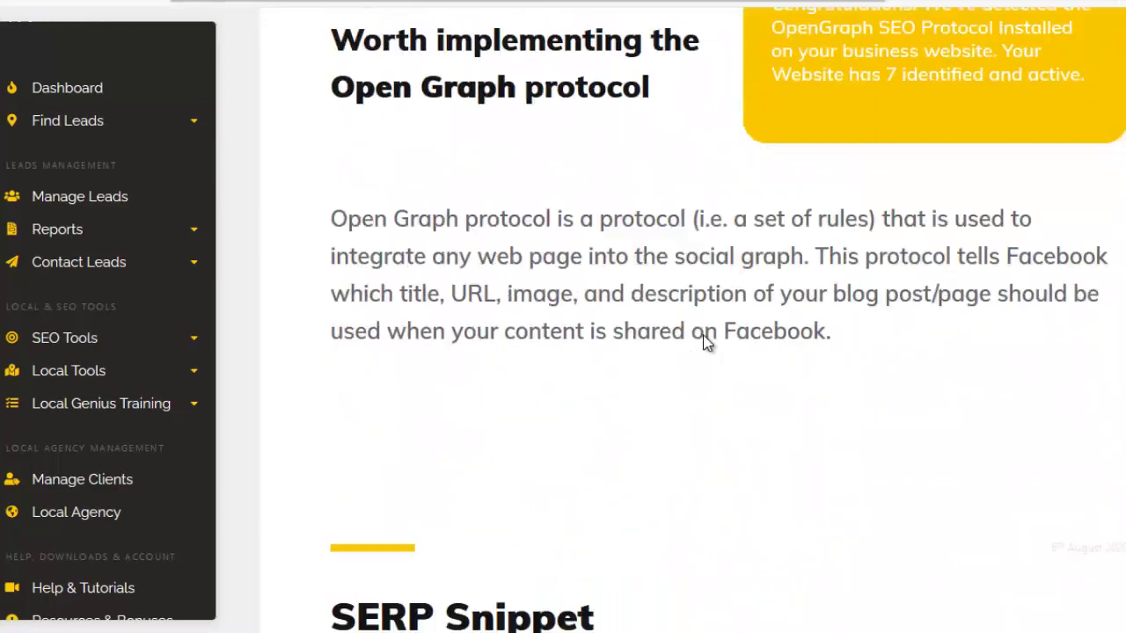
{"action": "scroll", "coordinate": [709, 327], "scroll_direction": "down", "scroll_amount": 3}
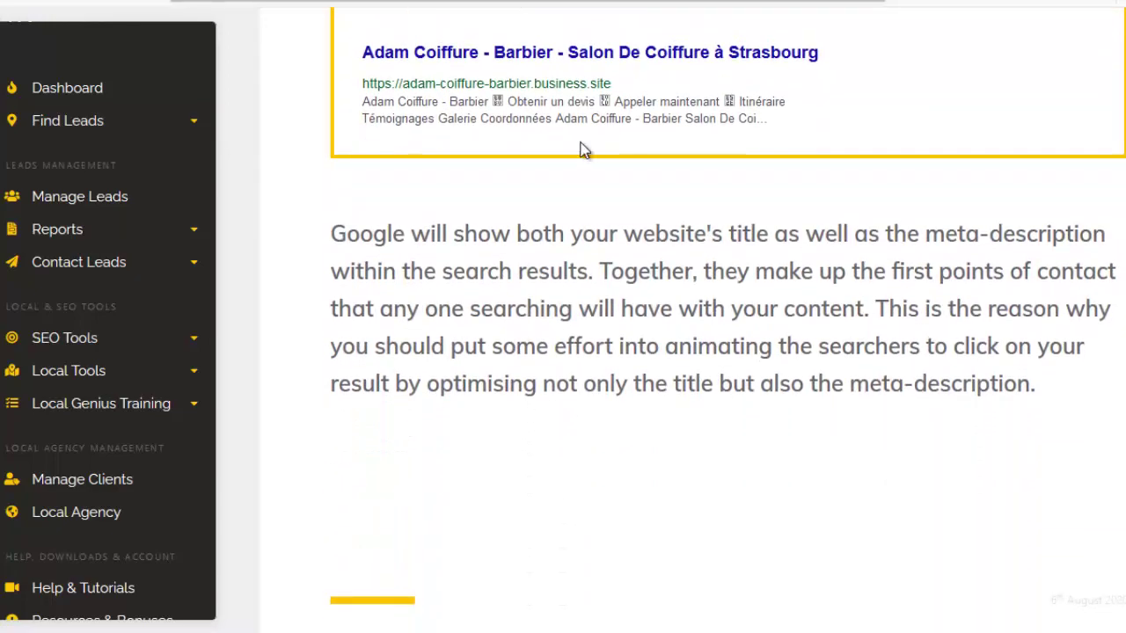
{"action": "scroll", "coordinate": [791, 242], "scroll_direction": "down", "scroll_amount": 4}
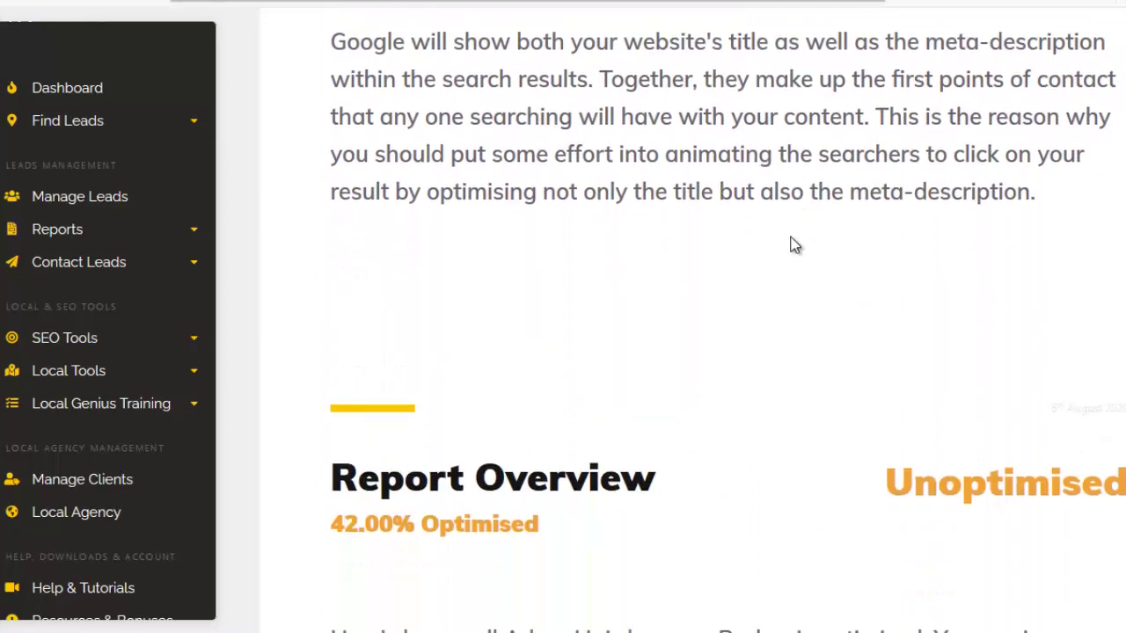